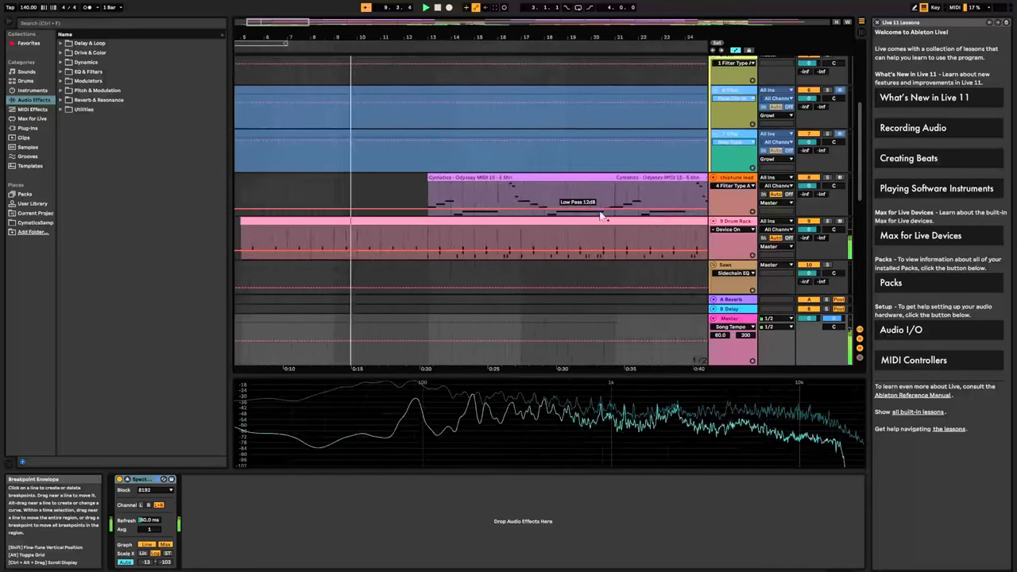
# Examine the chiptune lead track's devices and its Vital synth patch, closing the plug-in window when done.
pyautogui.scroll(4, 601, 214)
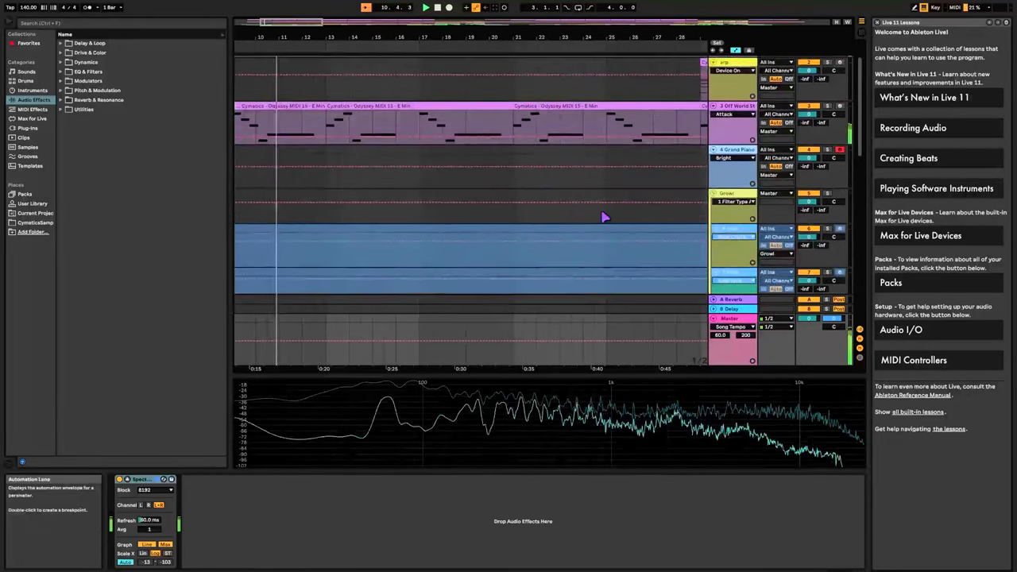
pyautogui.scroll(3, 599, 210)
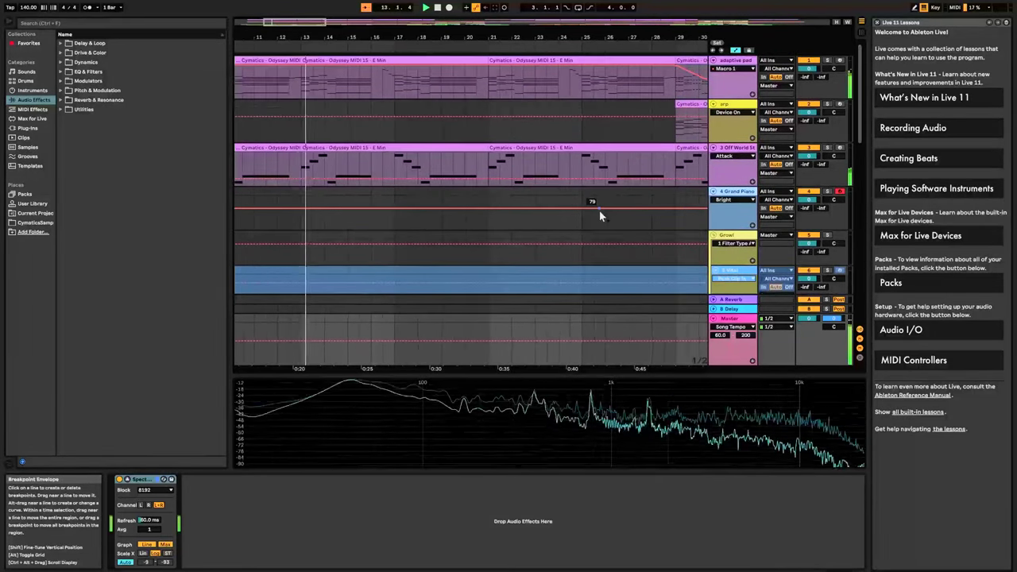
pyautogui.scroll(-6, 599, 210)
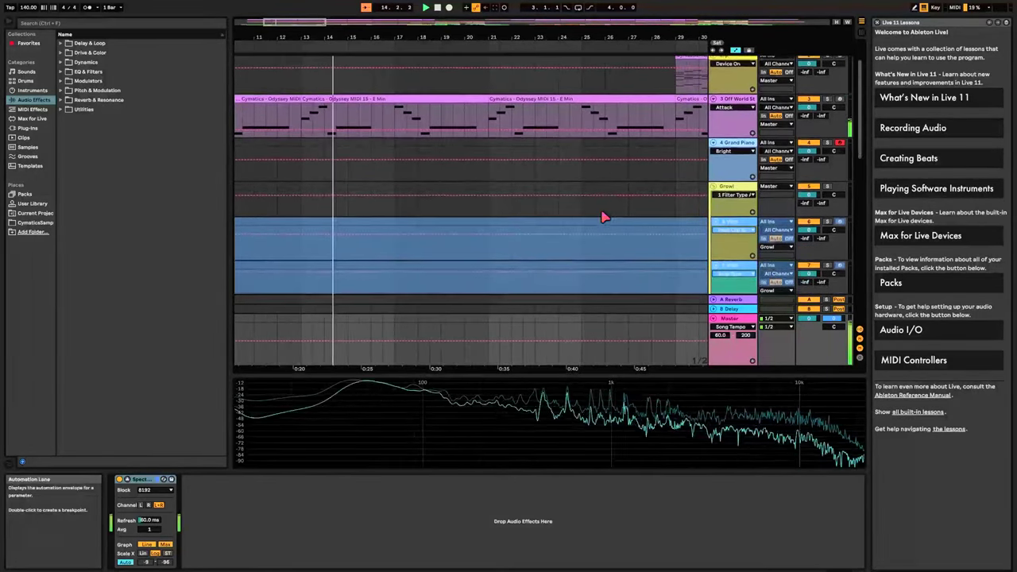
pyautogui.scroll(-3, 602, 213)
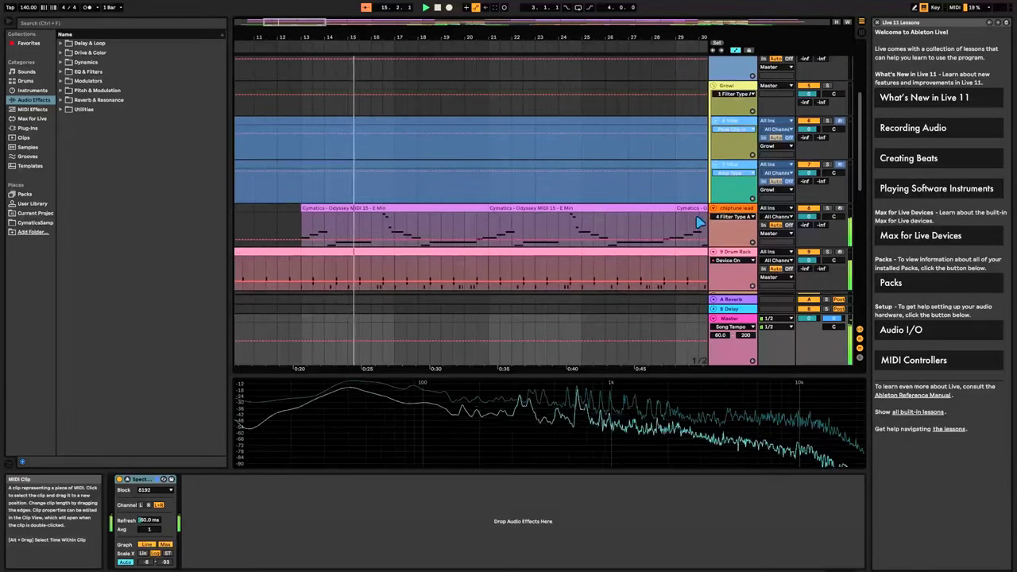
pyautogui.click(737, 209)
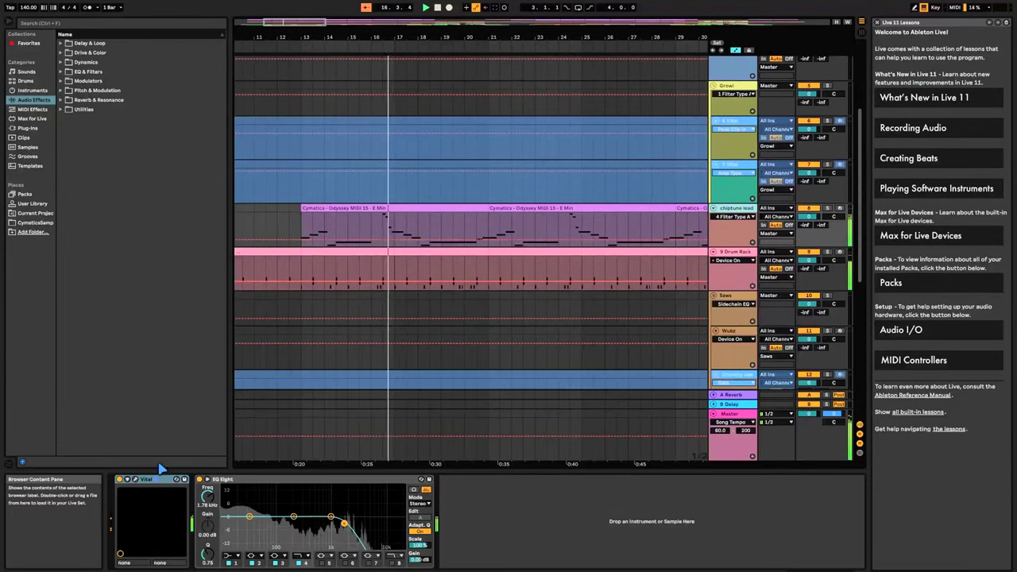
pyautogui.click(129, 479)
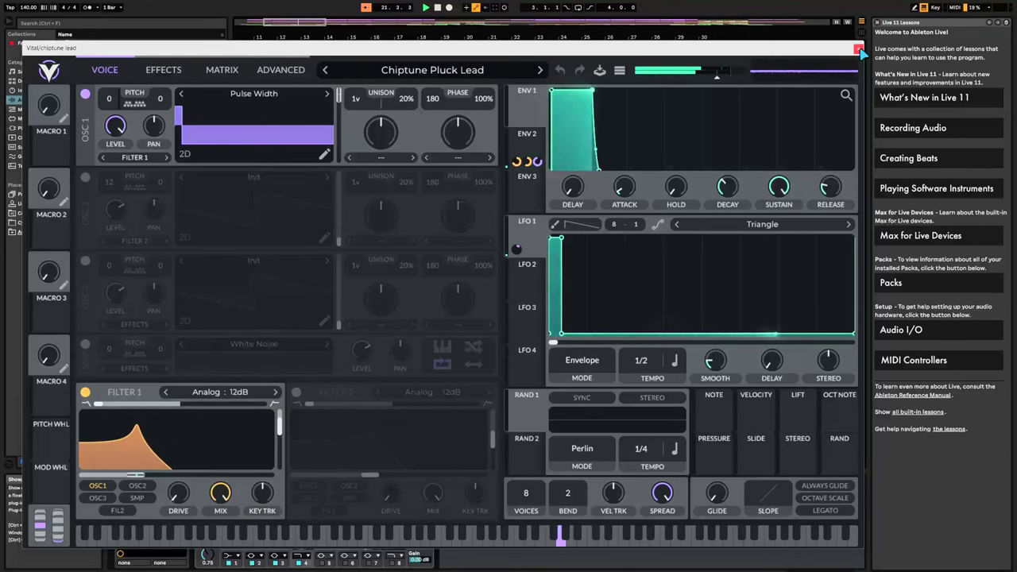
pyautogui.click(861, 51)
# Examine the full effect chain on the vox track, through to the Reverb at its end.
pyautogui.scroll(-8, 645, 322)
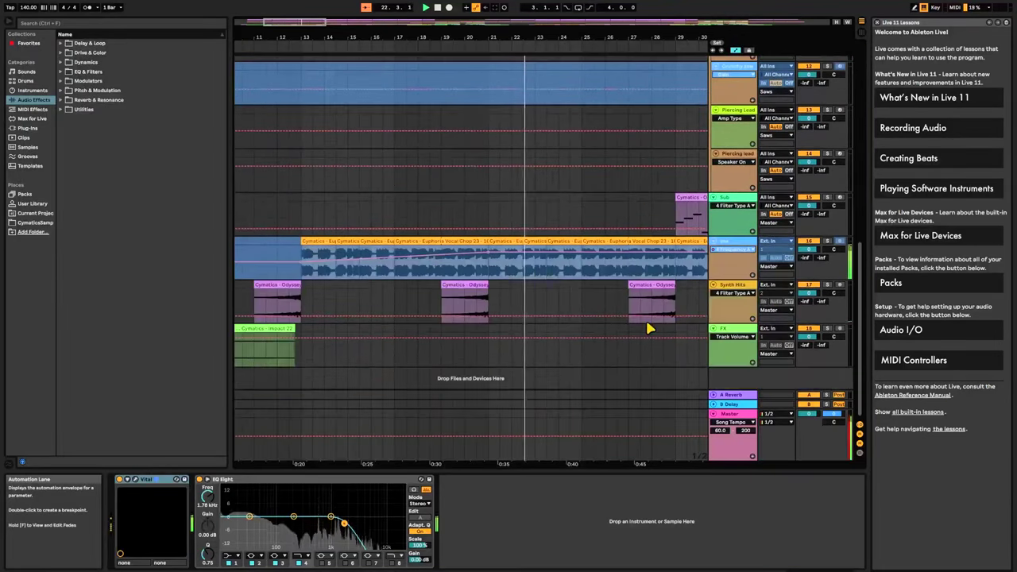
pyautogui.hscroll(6, 647, 328)
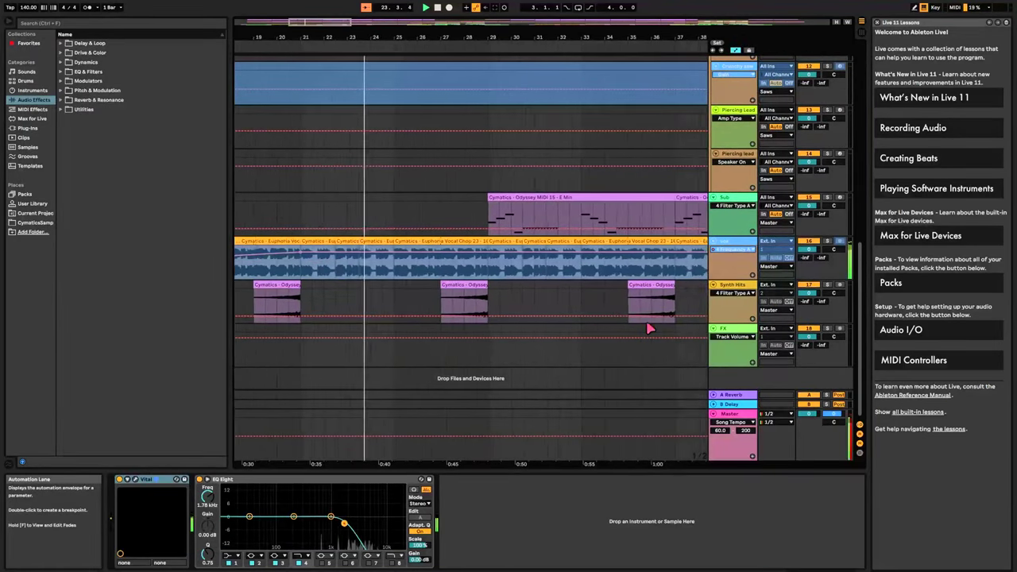
pyautogui.click(742, 245)
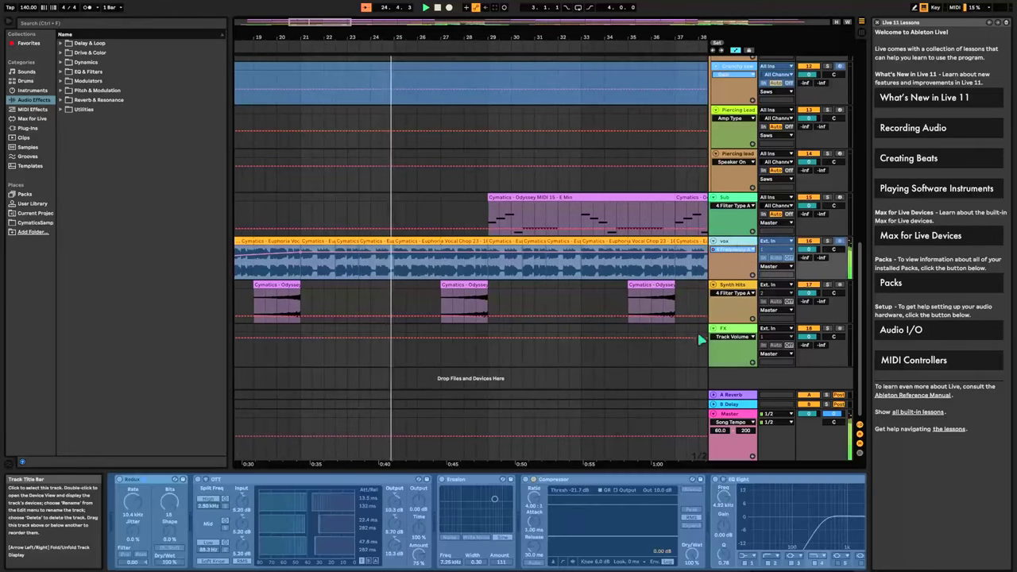
pyautogui.hscroll(5, 624, 556)
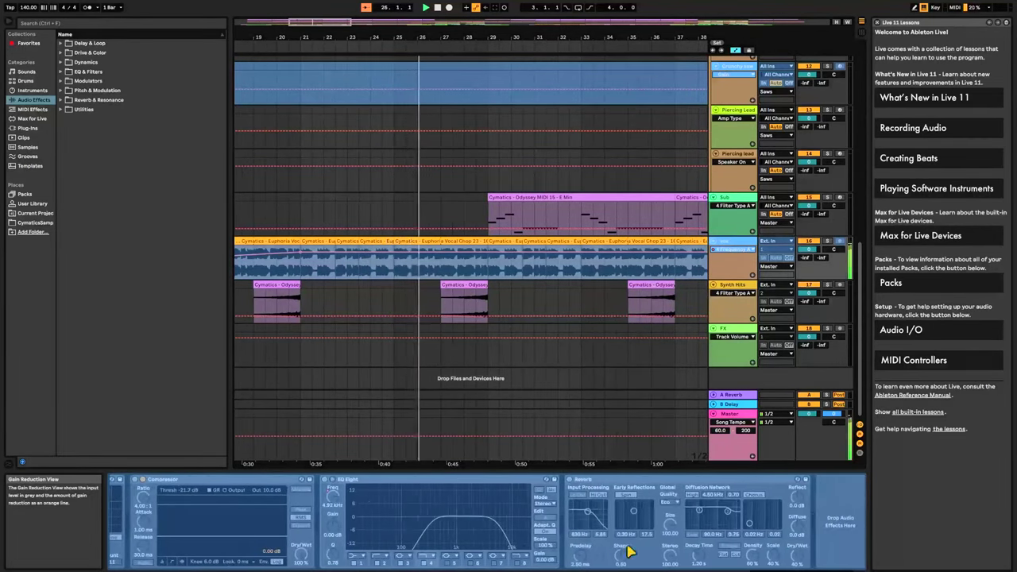
pyautogui.hscroll(3, 600, 337)
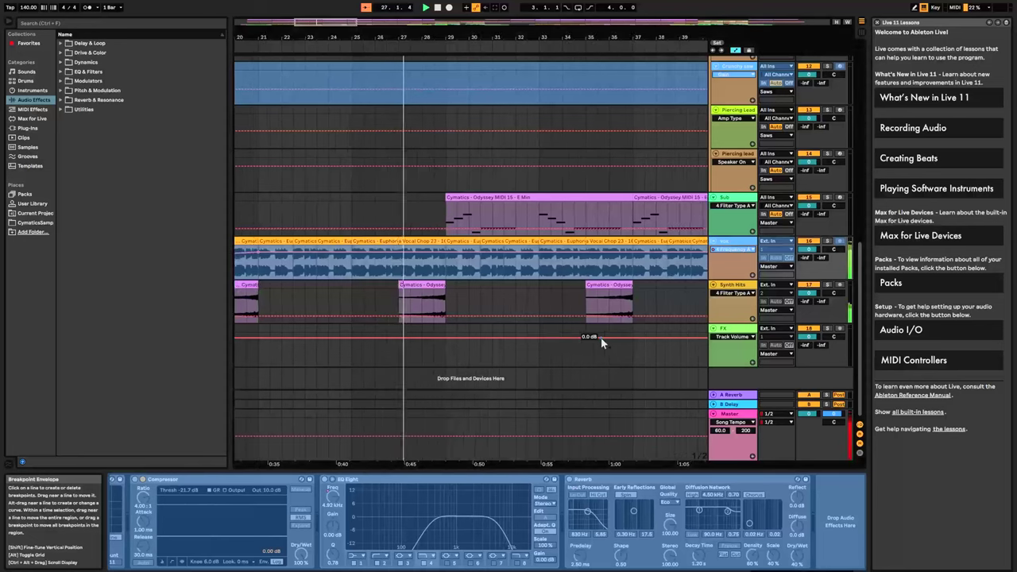
# Show the Sub track's device chain and view its clips further along the arrangement.
pyautogui.scroll(1, 601, 338)
pyautogui.click(725, 232)
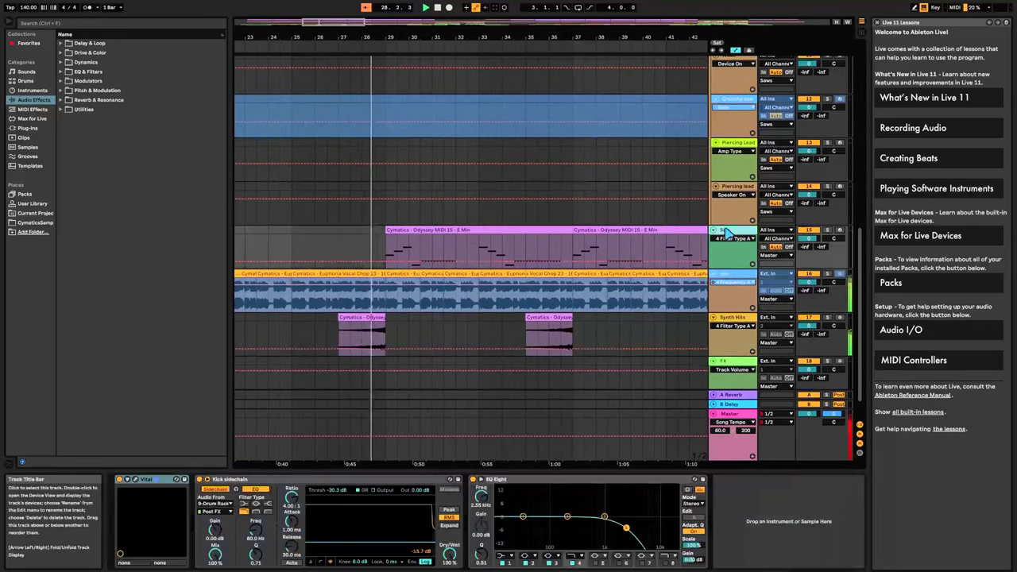
pyautogui.hscroll(4, 527, 276)
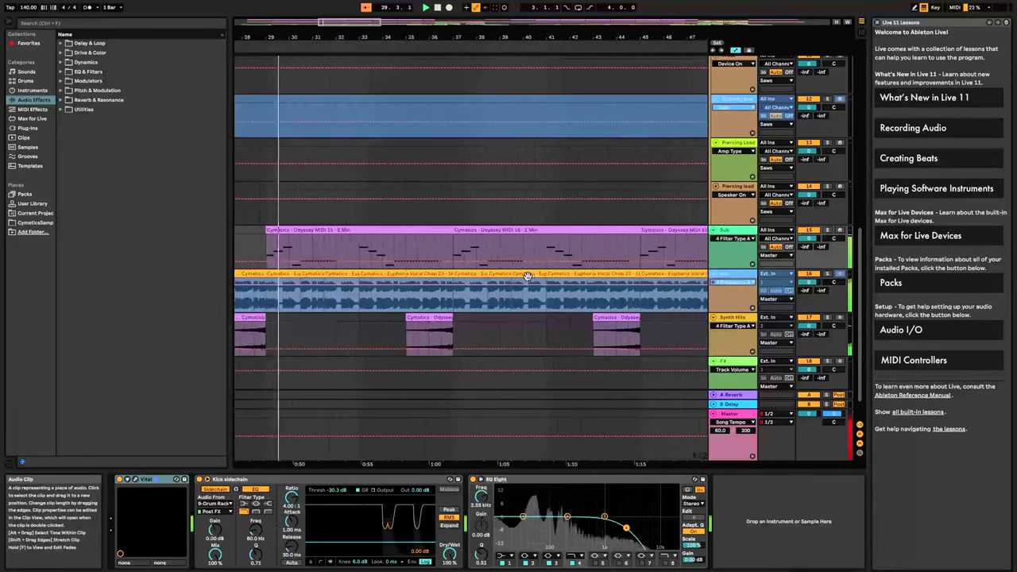
# Examine the arp track's devices and its Vital oscillator and effects settings, closing the plug-in window when done.
pyautogui.scroll(6, 527, 276)
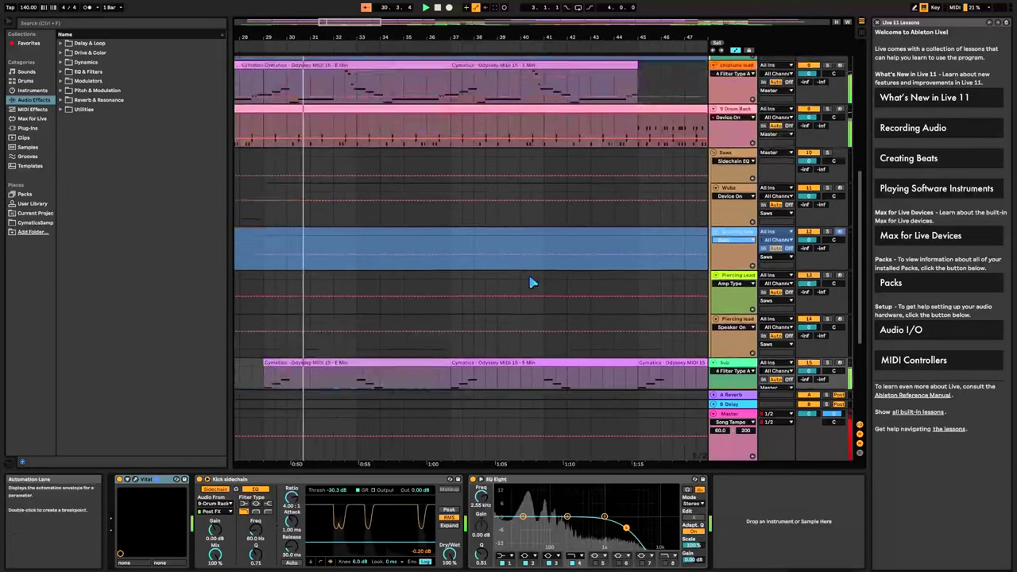
pyautogui.scroll(3, 532, 282)
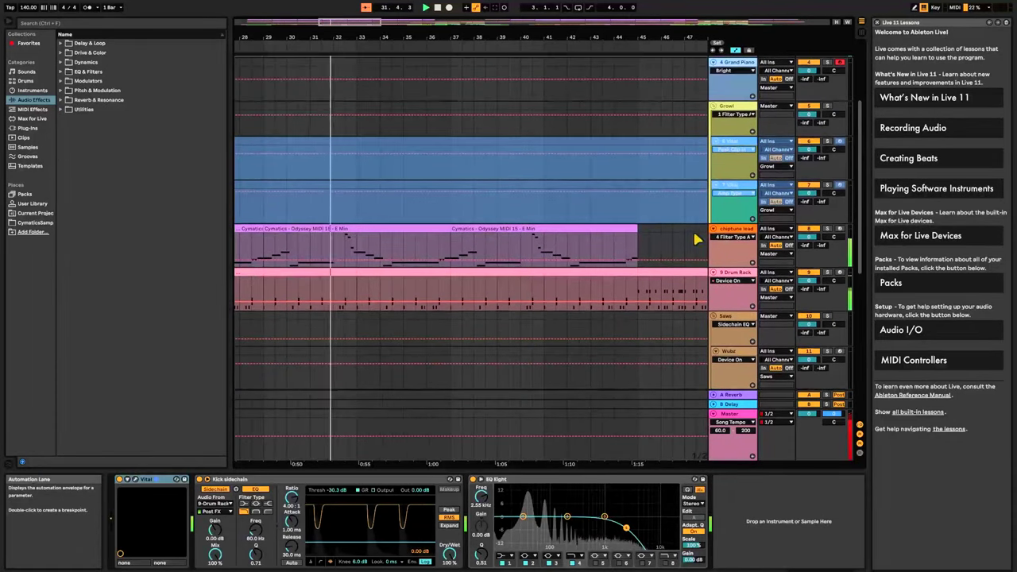
pyautogui.scroll(5, 693, 238)
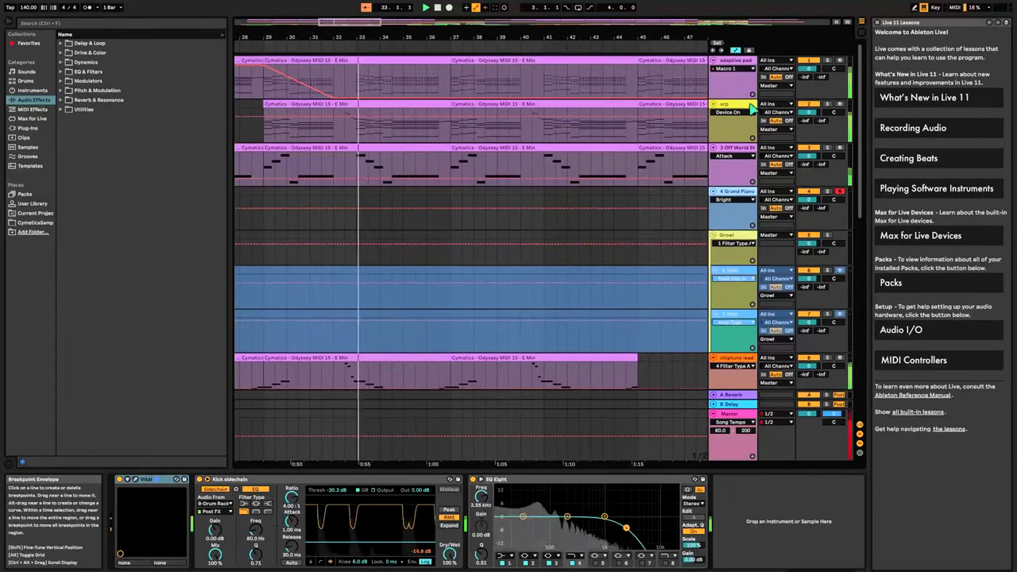
pyautogui.click(747, 105)
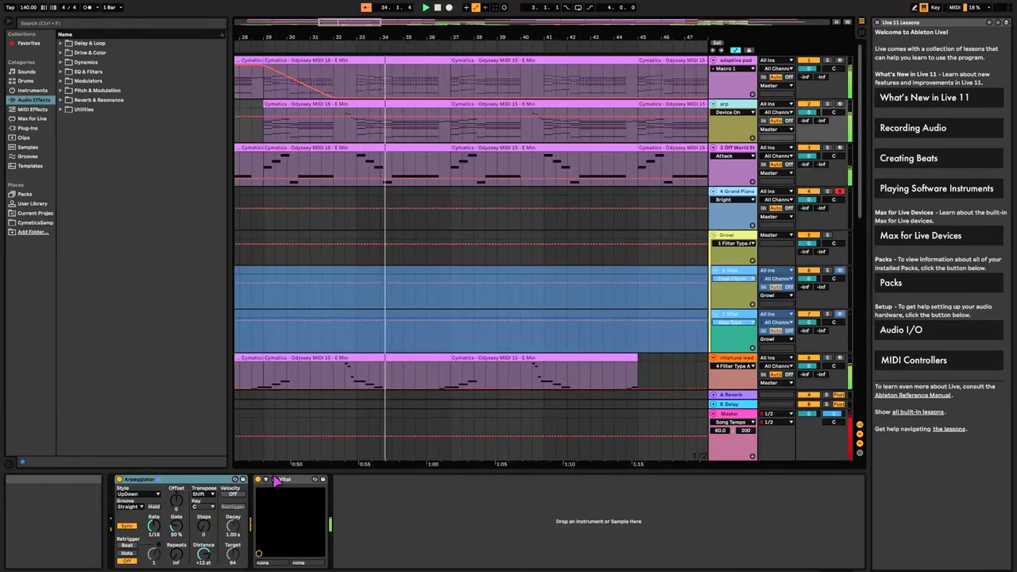
pyautogui.click(275, 480)
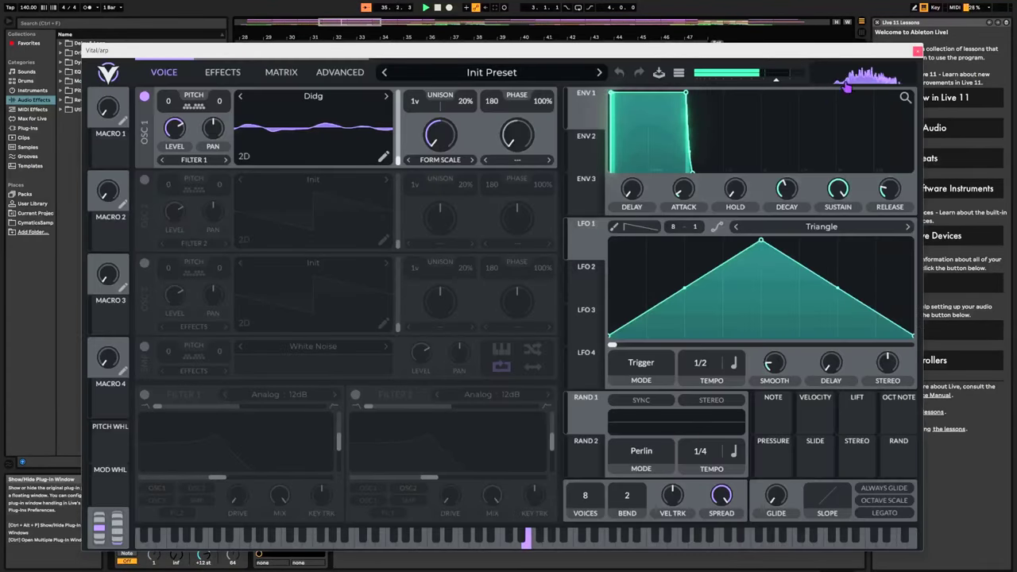
pyautogui.click(224, 72)
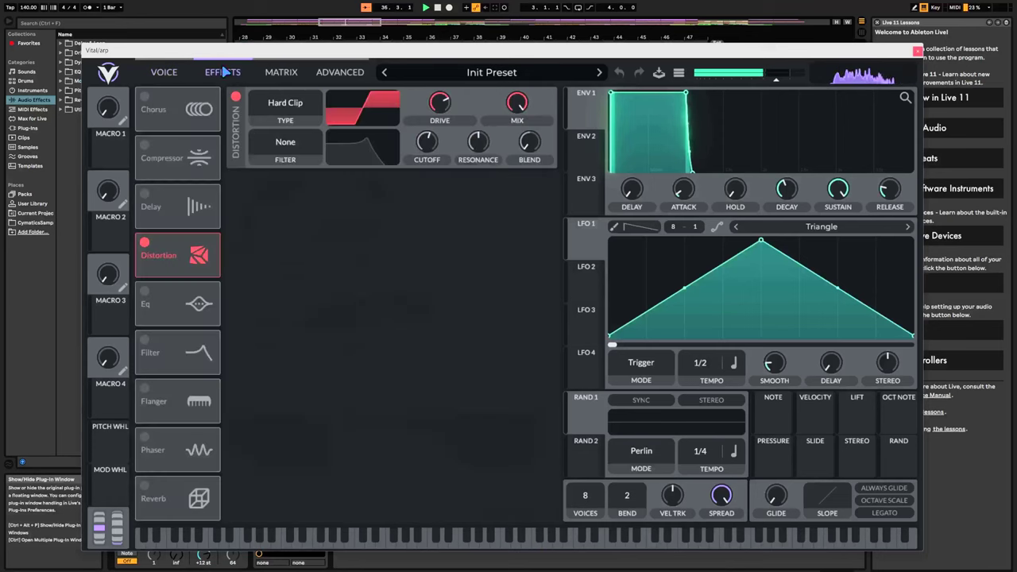
pyautogui.click(918, 52)
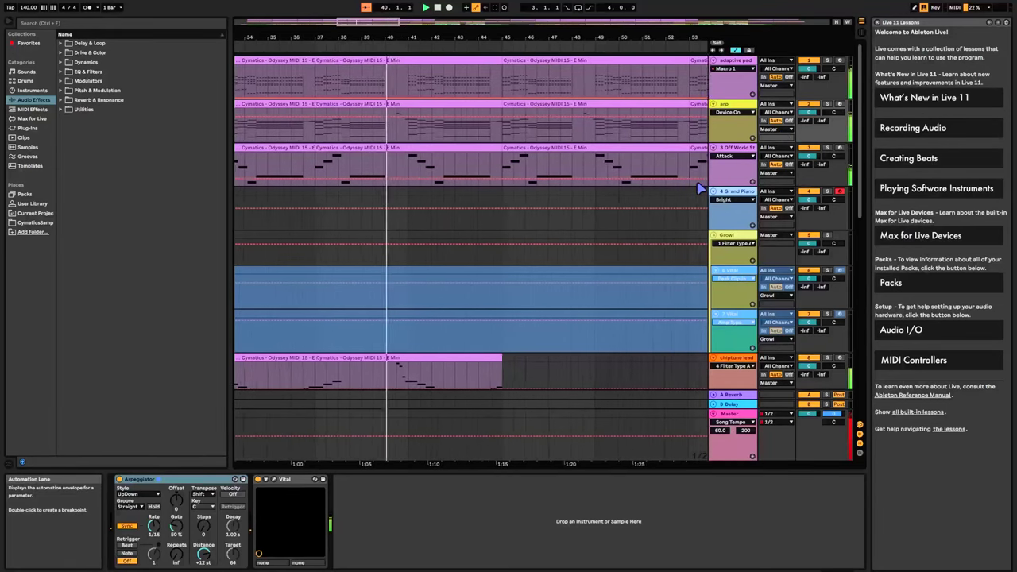
# Examine the Drum Rack track's pattern in the arrangement and show its devices.
pyautogui.scroll(-5, 699, 188)
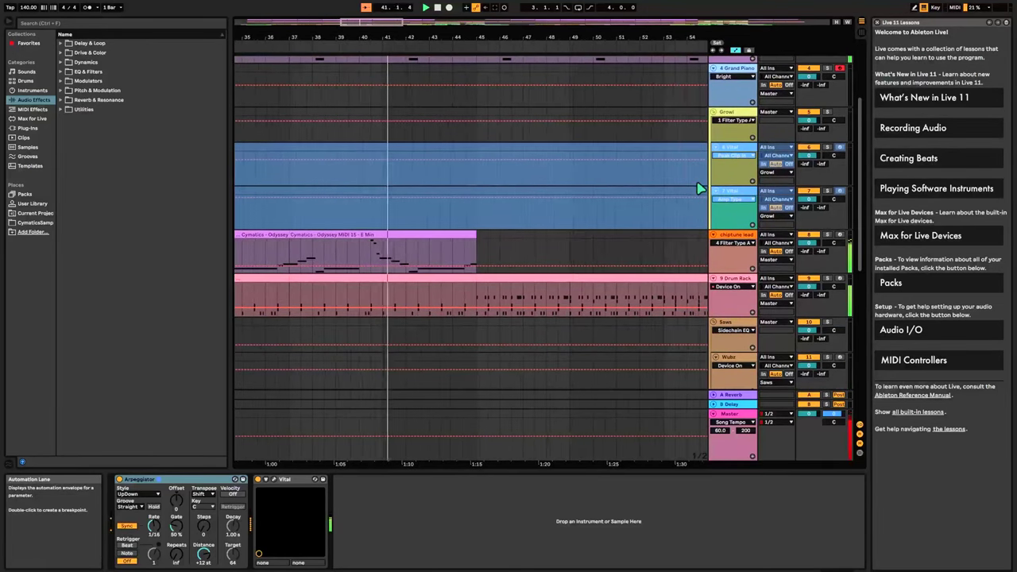
pyautogui.scroll(-5, 700, 189)
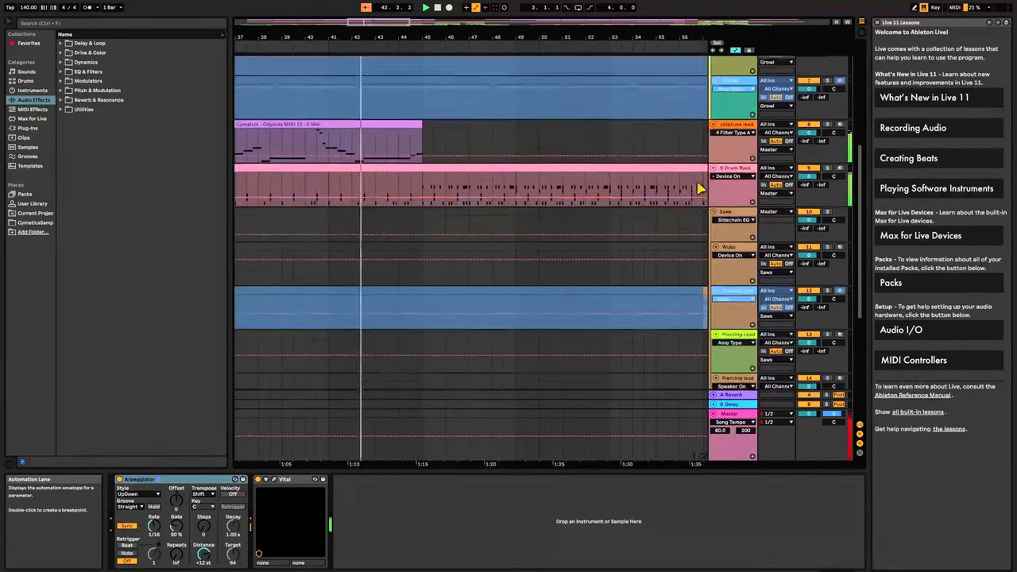
pyautogui.scroll(10, 633, 259)
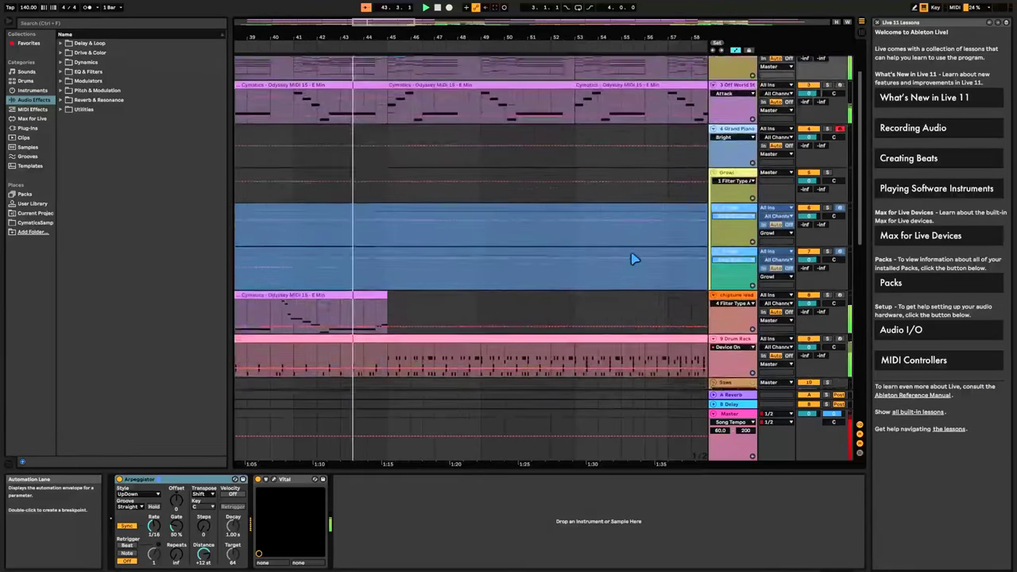
pyautogui.scroll(-4, 633, 259)
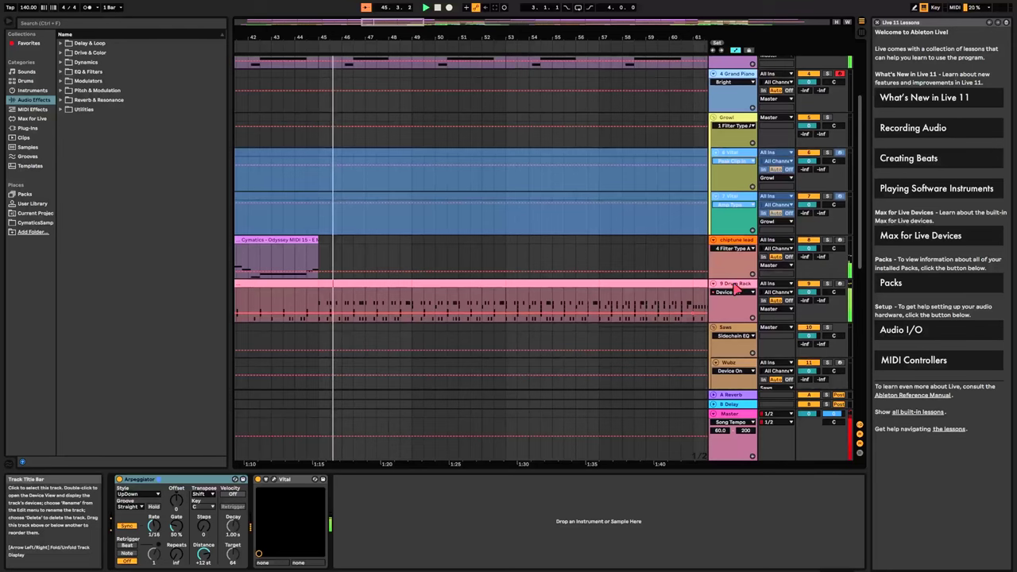
pyautogui.click(737, 286)
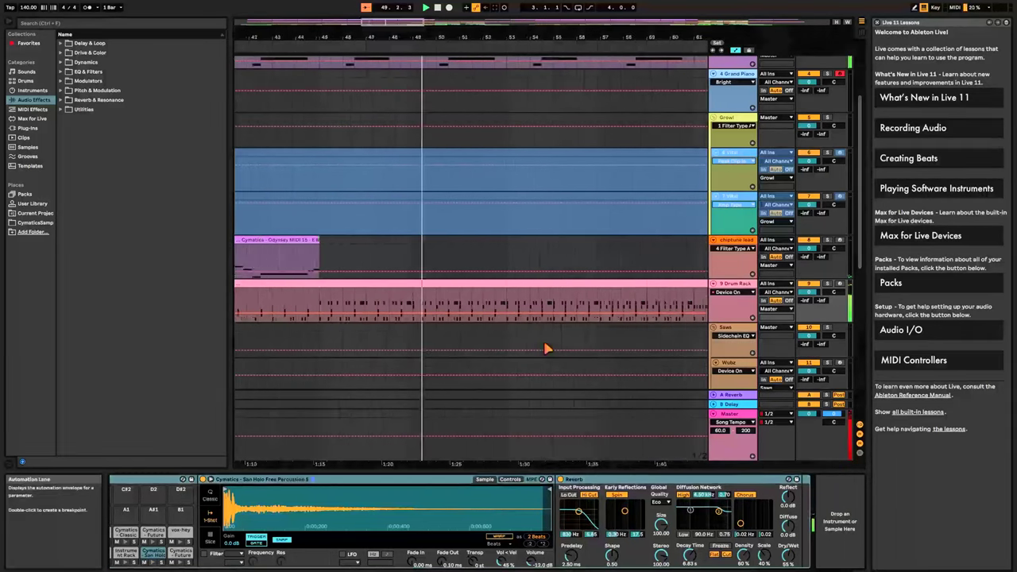
# Review the build-up clips and show the device chain of track 12 in the Saws group.
pyautogui.scroll(-10, 456, 376)
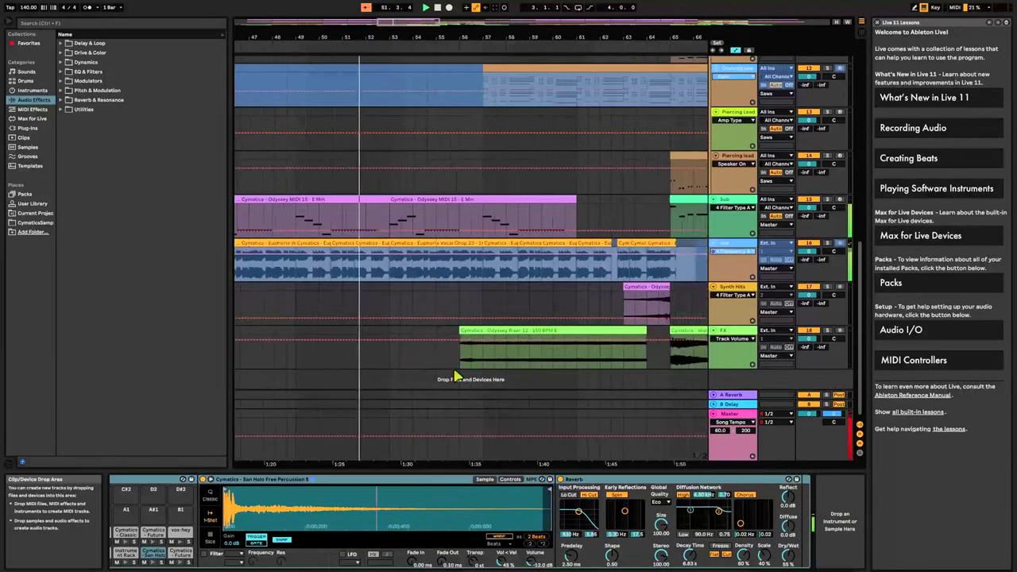
pyautogui.scroll(5, 560, 243)
pyautogui.scroll(1, 560, 243)
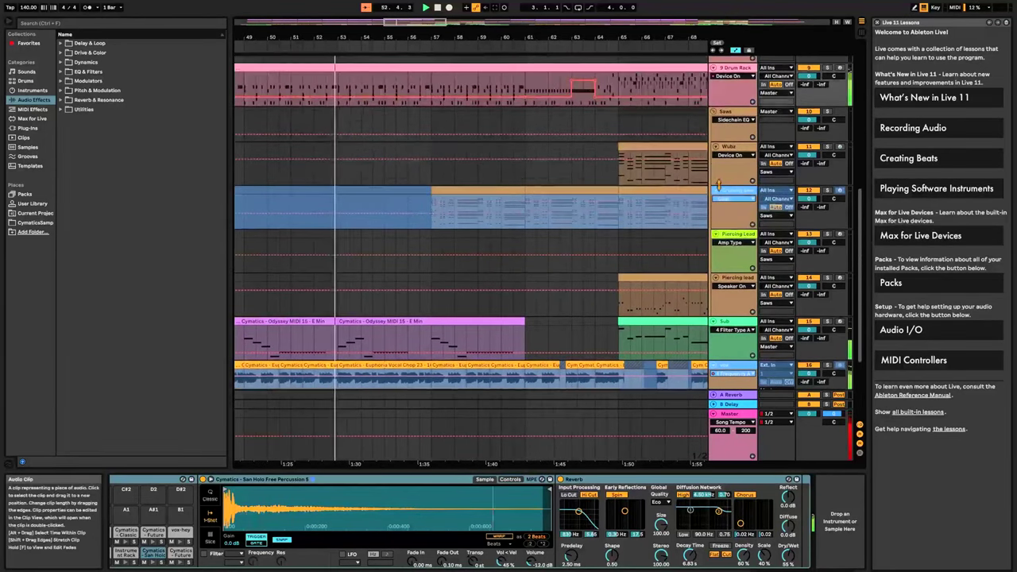
pyautogui.click(739, 194)
pyautogui.hscroll(5, 472, 249)
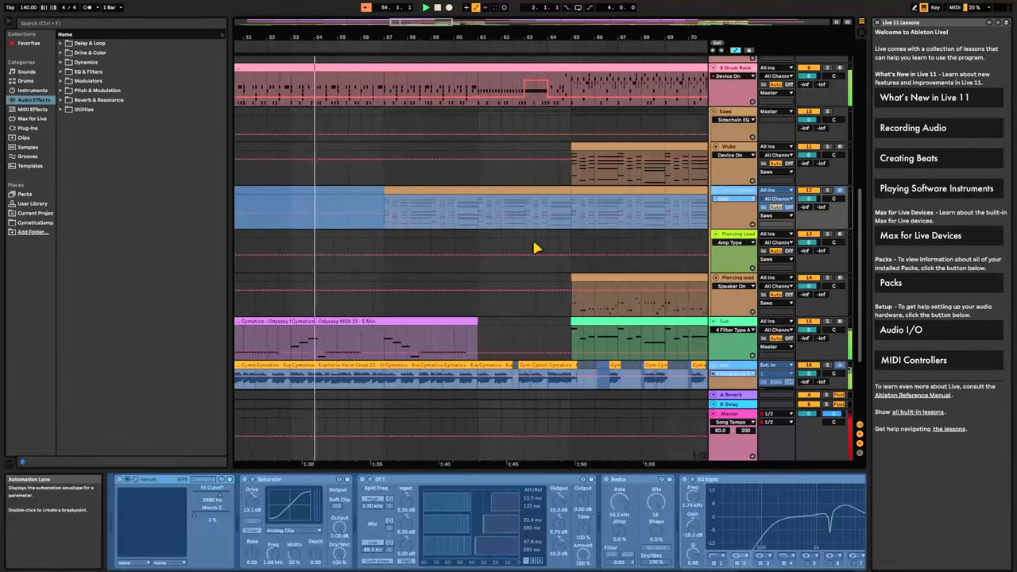
# Show the device chain of the Wubz track in the Saws group and view the tracks below it.
pyautogui.scroll(3, 472, 247)
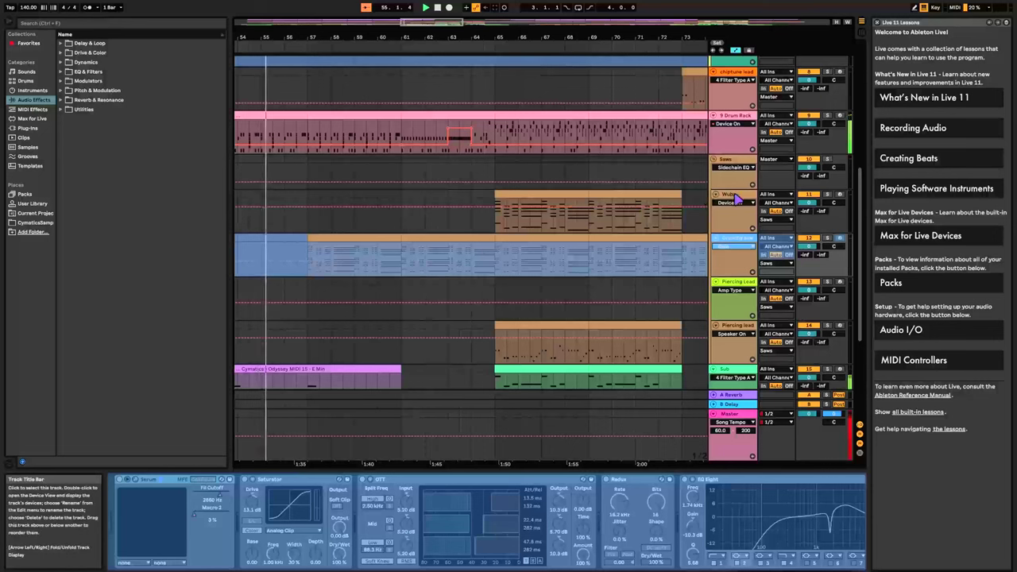
pyautogui.click(738, 198)
pyautogui.scroll(-4, 606, 261)
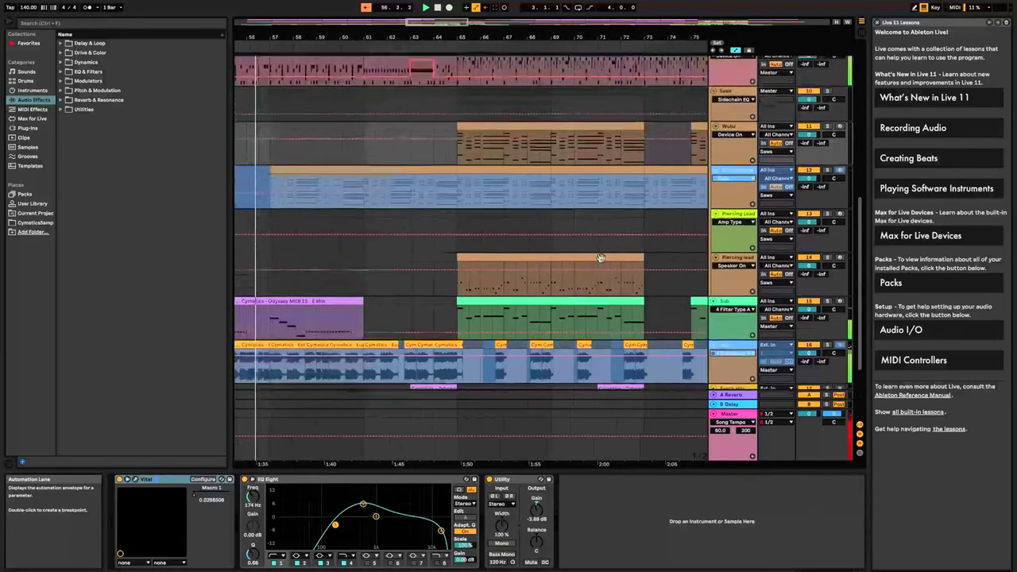
# Look over the tracks leading into the drop and show the Master track's Spectrum analyzer.
pyautogui.scroll(18, 602, 261)
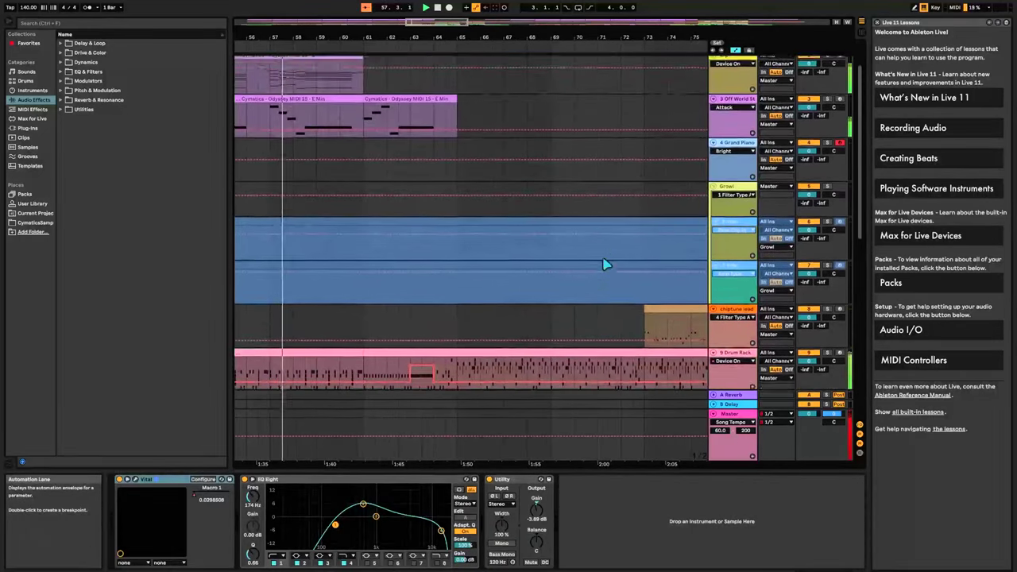
pyautogui.scroll(2, 604, 265)
pyautogui.scroll(-11, 604, 264)
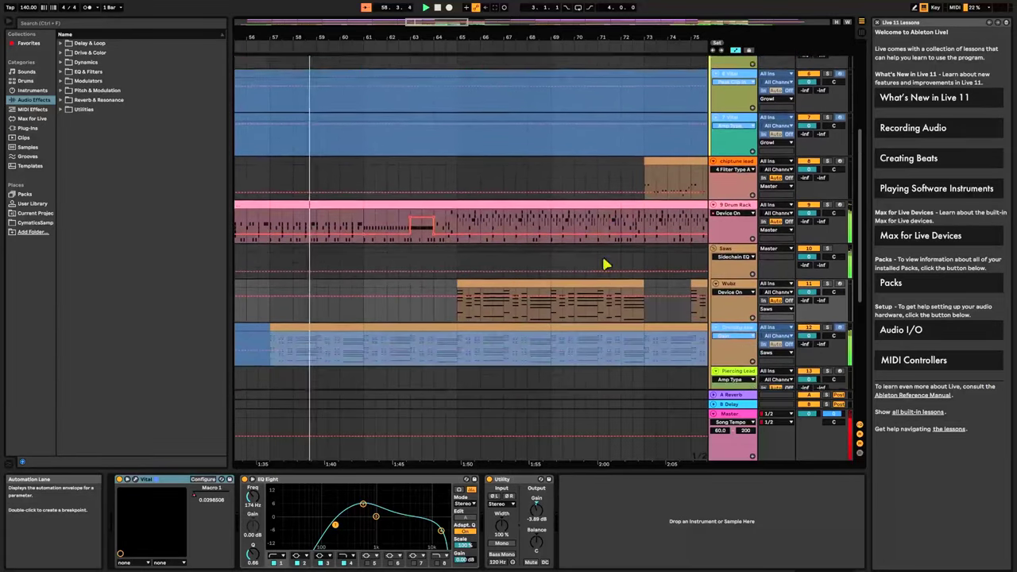
pyautogui.scroll(-1, 604, 264)
pyautogui.hscroll(5, 601, 258)
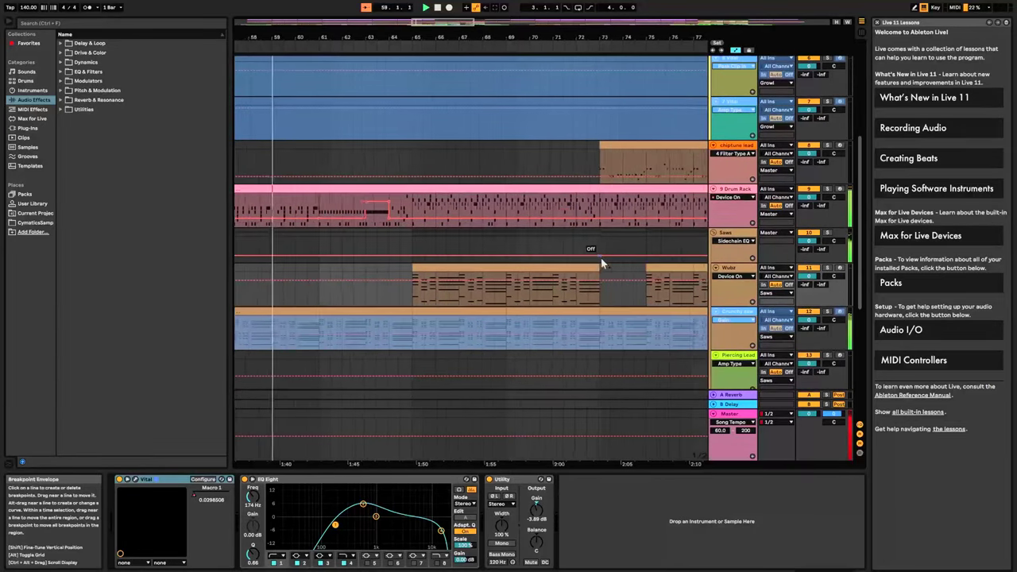
pyautogui.click(750, 427)
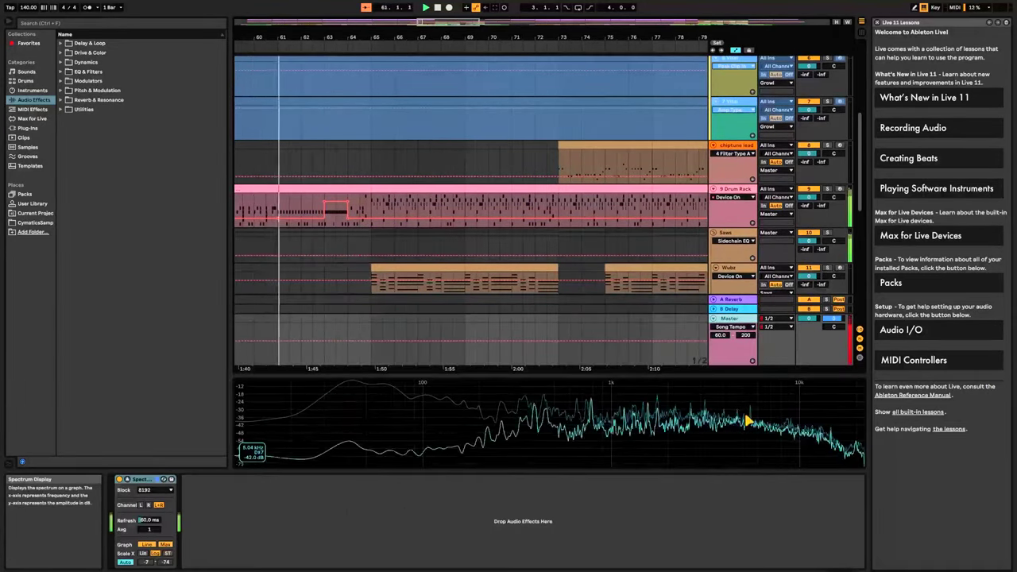
pyautogui.scroll(-1, 658, 264)
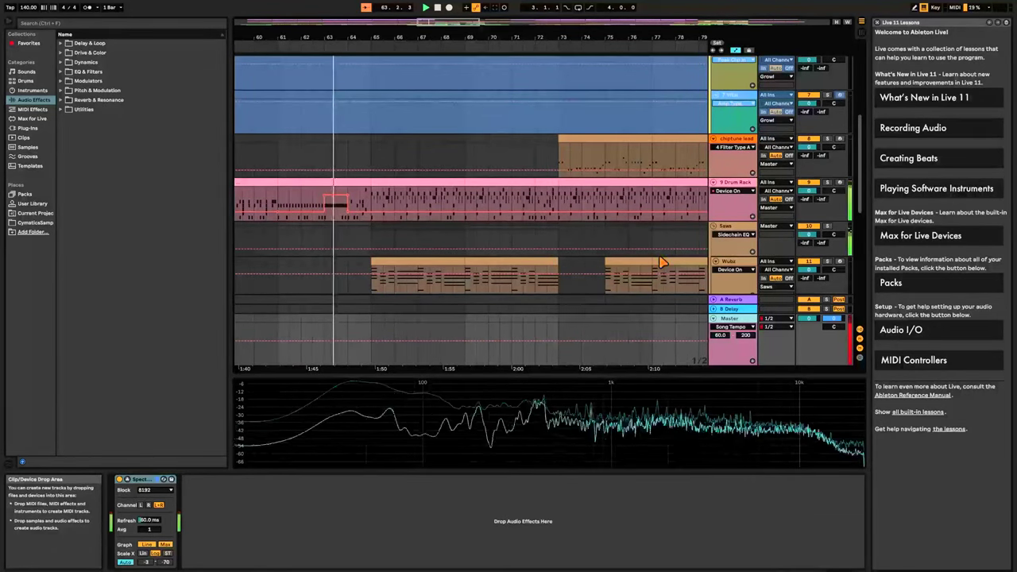
# Inspect the Vital synth on the Wubz track, viewing its oscillators and effects, and close the plug-in window.
pyautogui.scroll(-3, 660, 262)
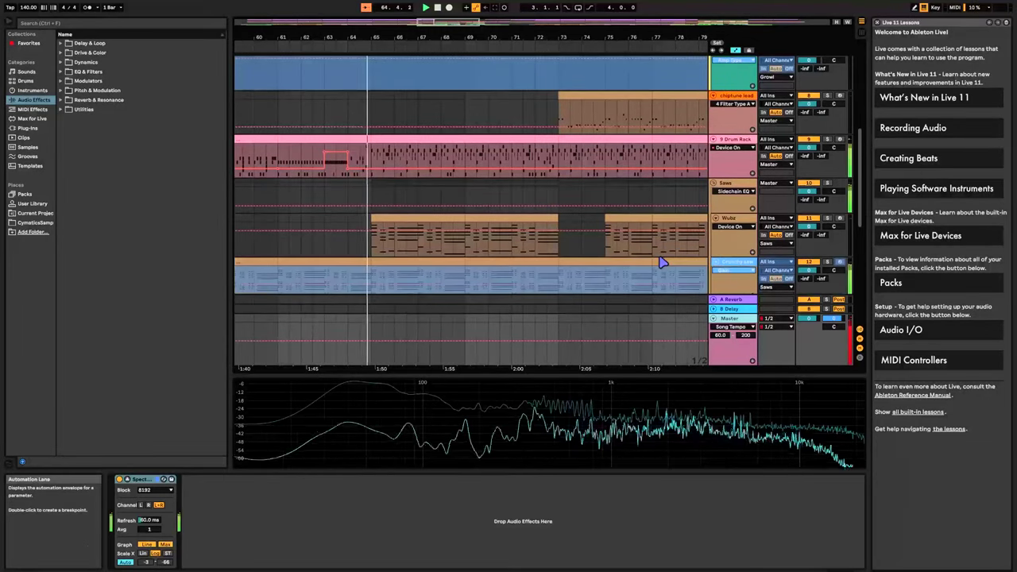
pyautogui.click(739, 220)
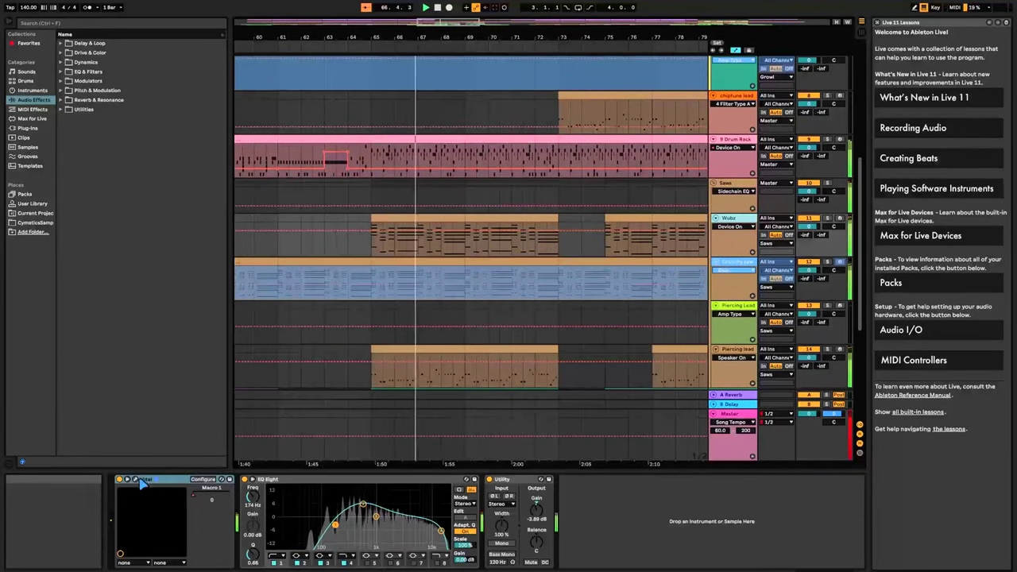
pyautogui.click(137, 482)
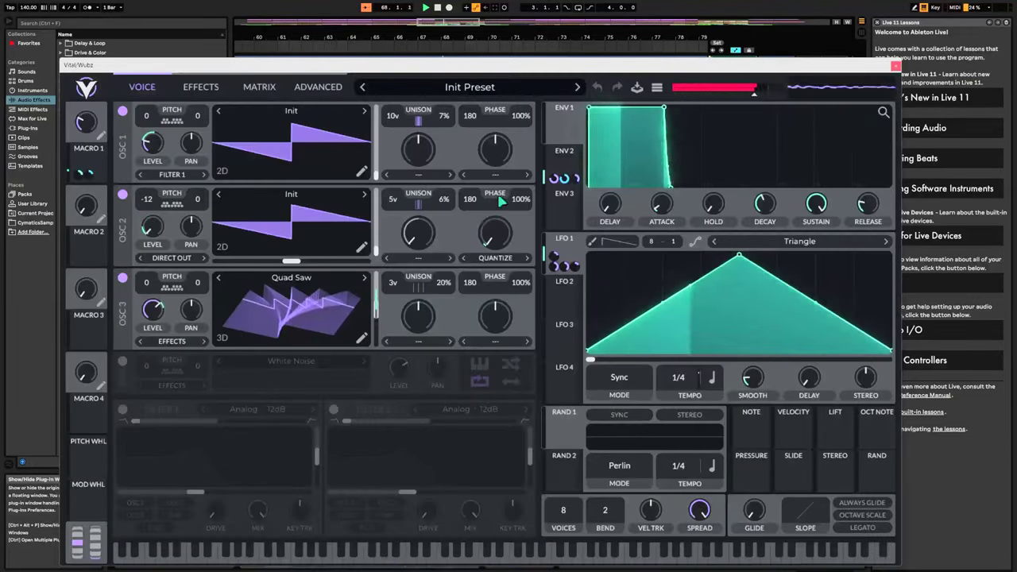
pyautogui.click(201, 88)
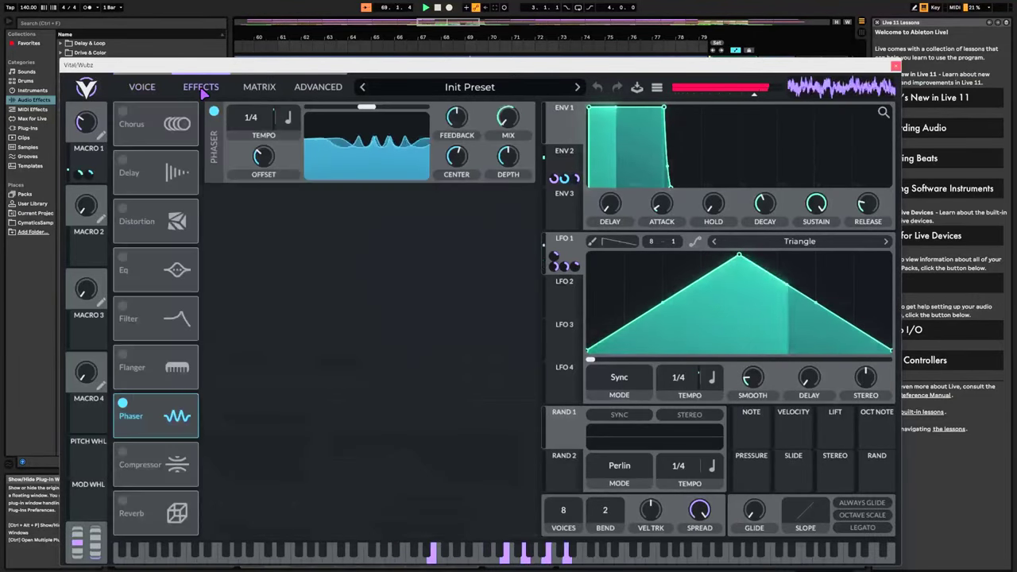
pyautogui.click(143, 88)
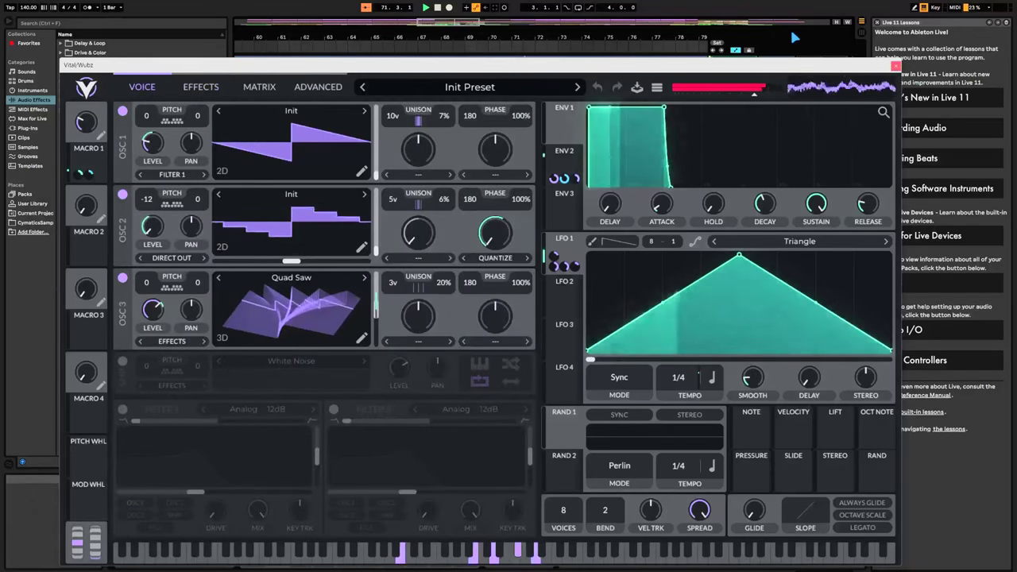
pyautogui.click(896, 66)
# Inspect the Vital synth on Piercing lead track 14, viewing its voice settings and effects, and close the plug-in window.
pyautogui.scroll(-3, 536, 249)
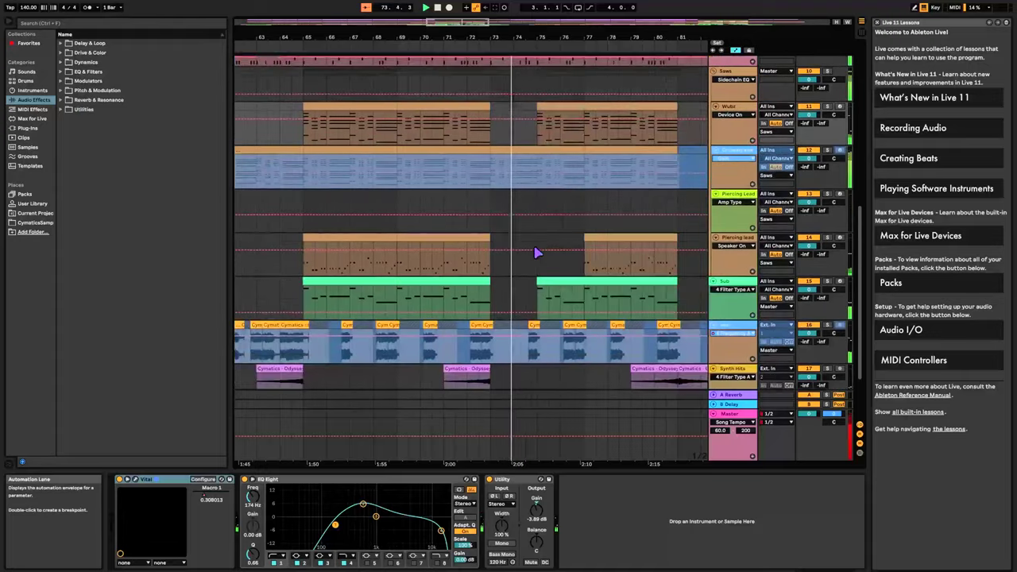
pyautogui.scroll(-2, 532, 253)
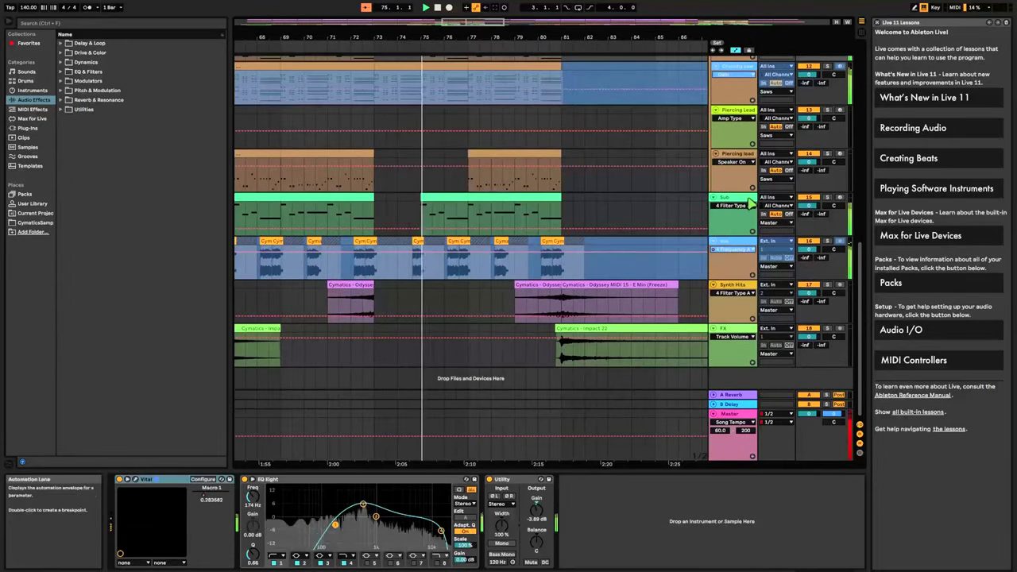
pyautogui.scroll(1, 621, 219)
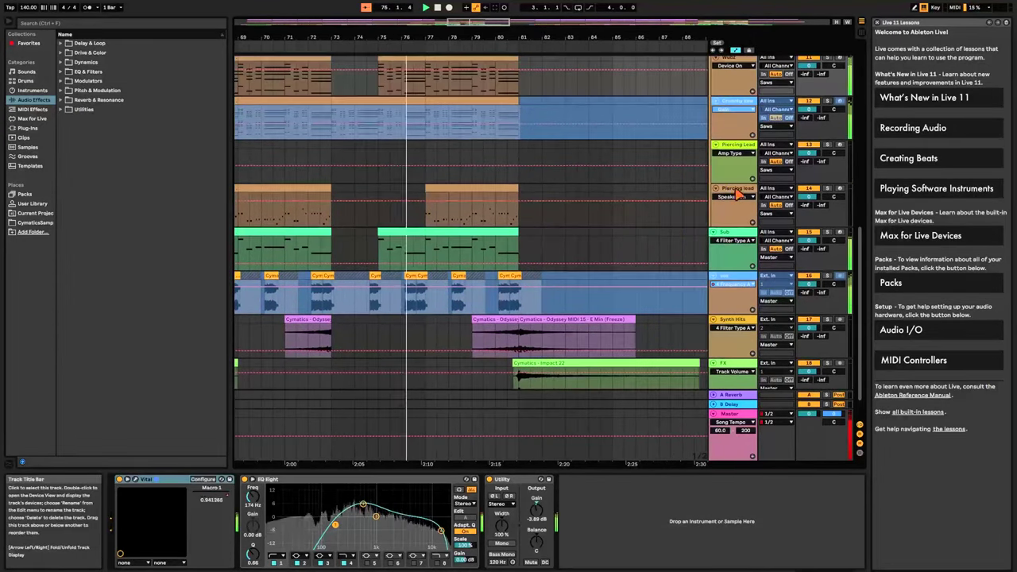
pyautogui.click(786, 193)
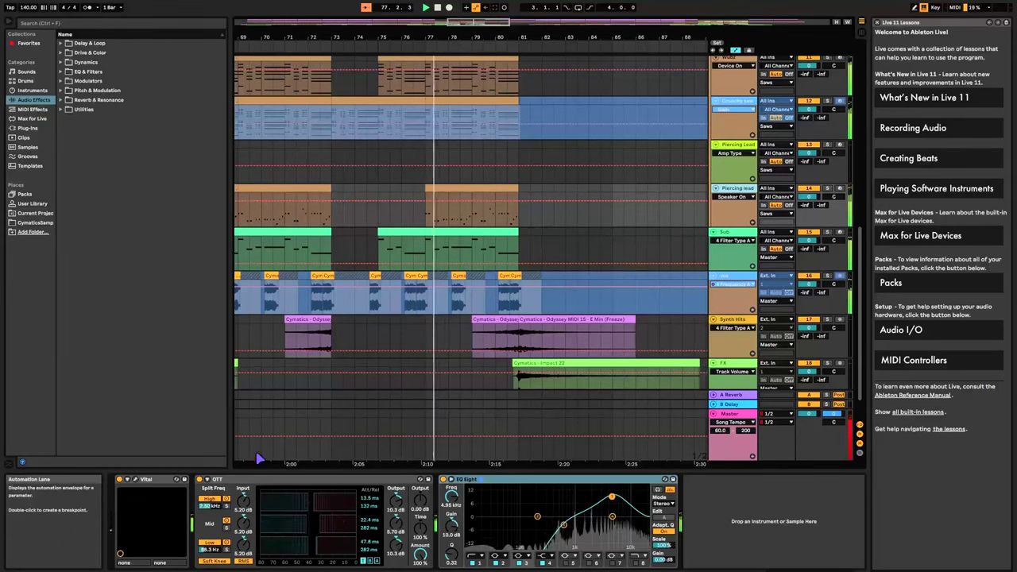
pyautogui.click(136, 479)
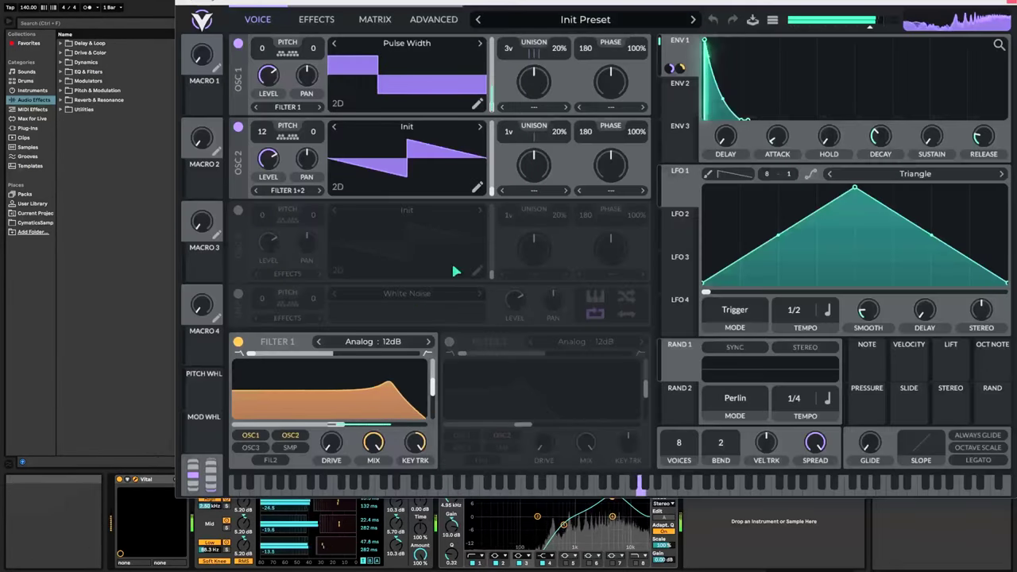
pyautogui.moveTo(650, 2); pyautogui.dragTo(546, 35)
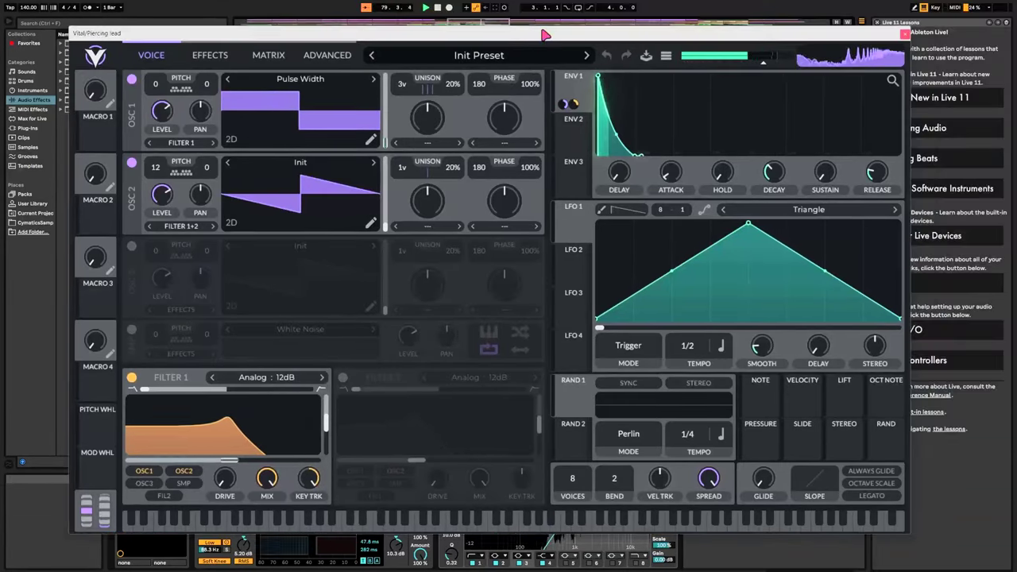
pyautogui.click(211, 55)
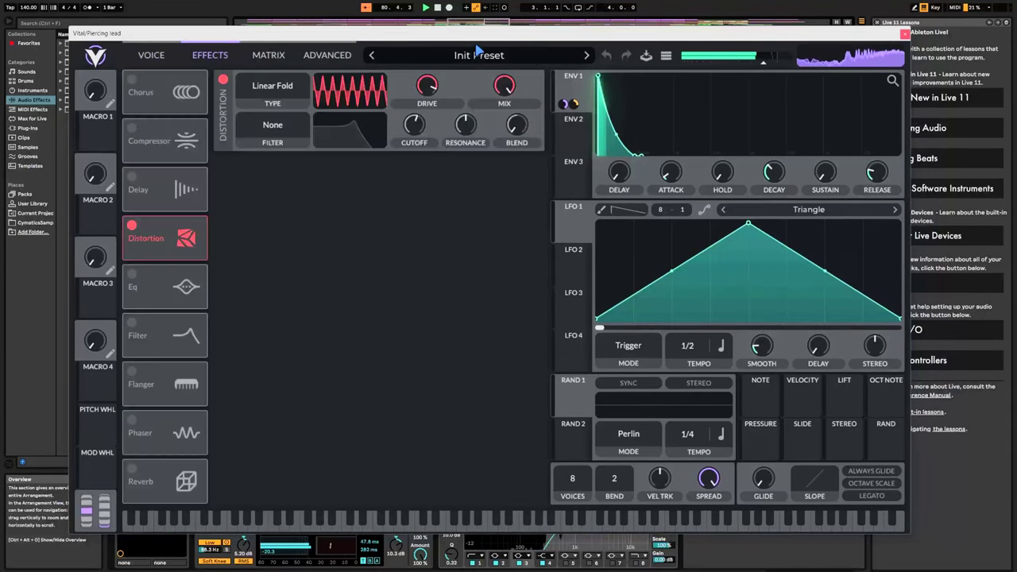
pyautogui.click(904, 35)
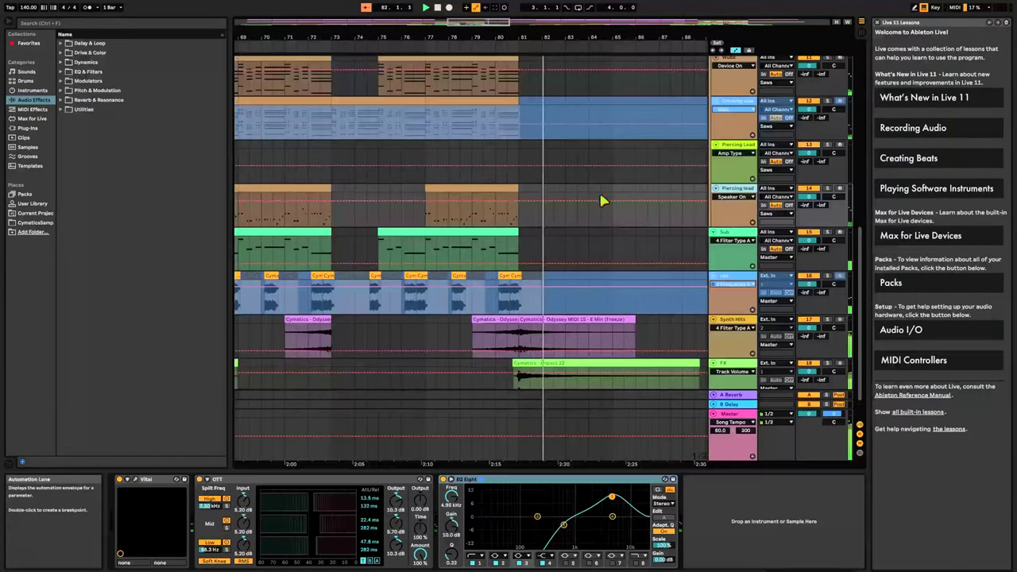
# Inspect the Vital synth on the adaptive pad track, viewing its voice settings and effects, and close the plug-in window.
pyautogui.scroll(10, 602, 200)
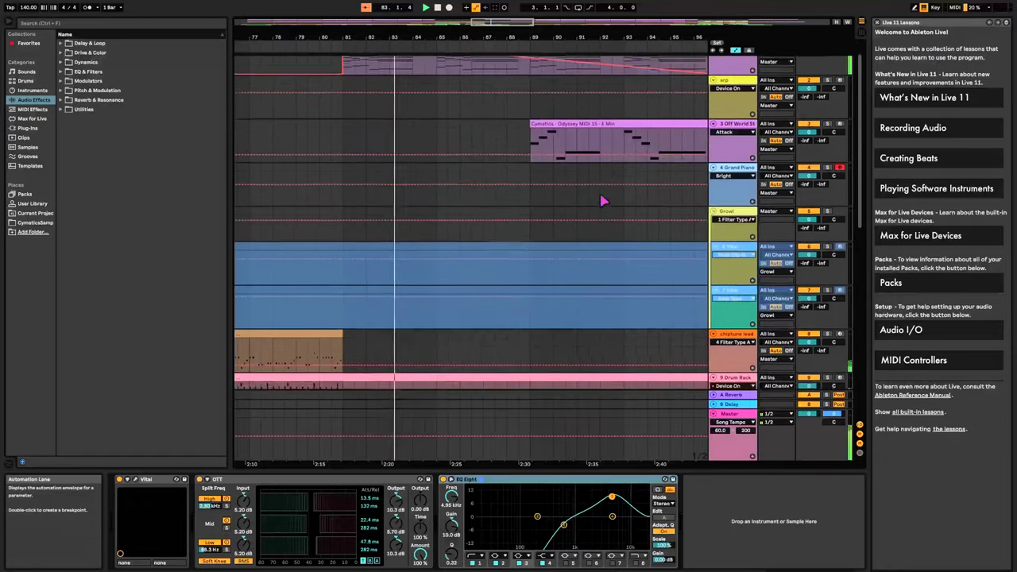
pyautogui.scroll(1, 602, 201)
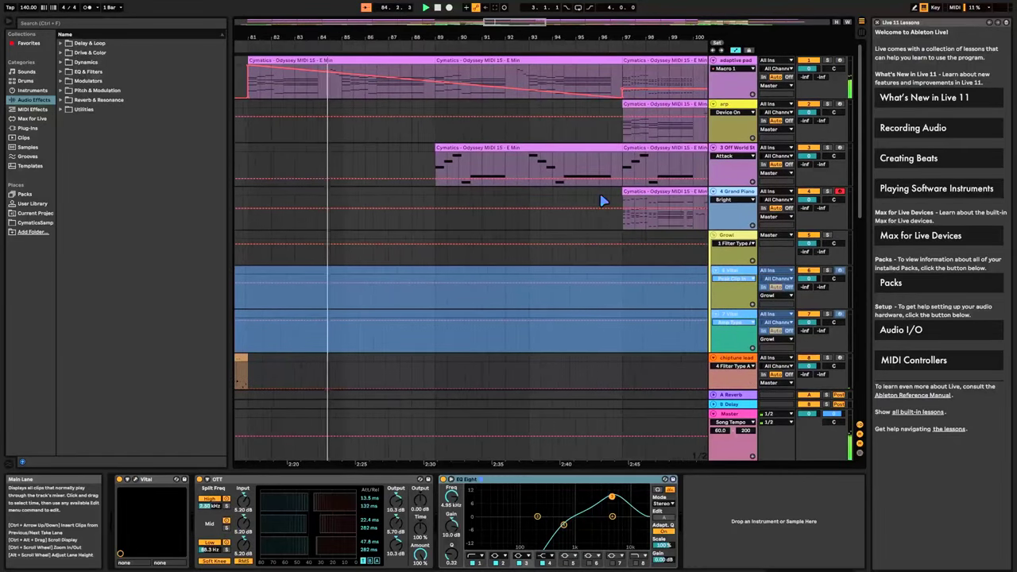
pyautogui.click(747, 62)
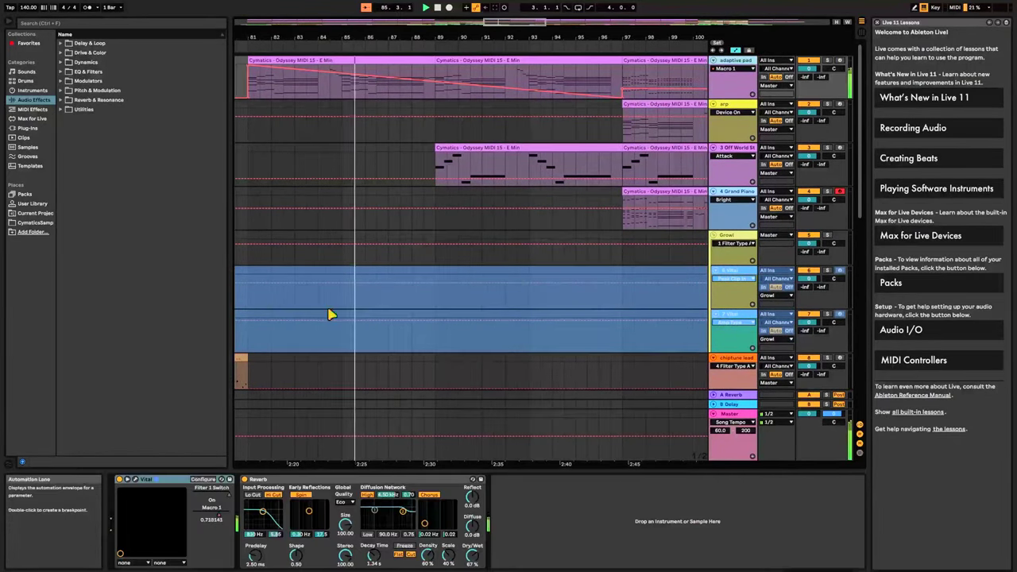
pyautogui.click(145, 481)
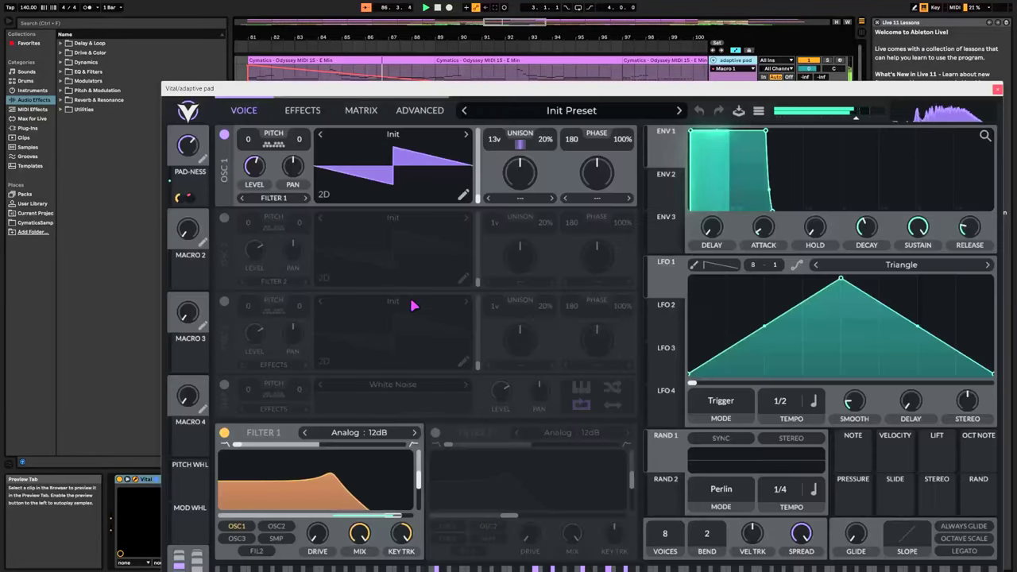
pyautogui.moveTo(517, 94); pyautogui.dragTo(425, 53)
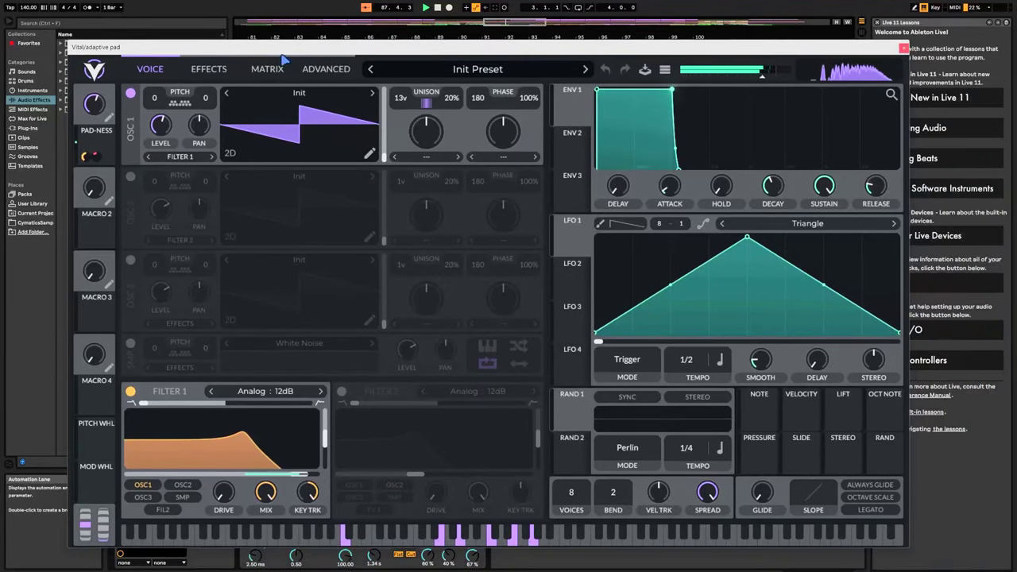
pyautogui.click(221, 69)
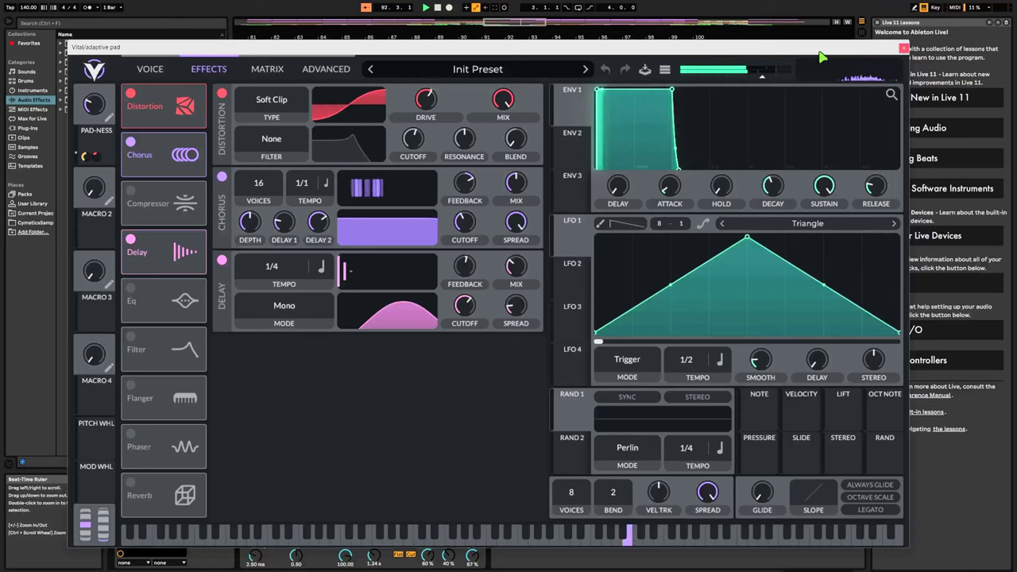
pyautogui.click(905, 50)
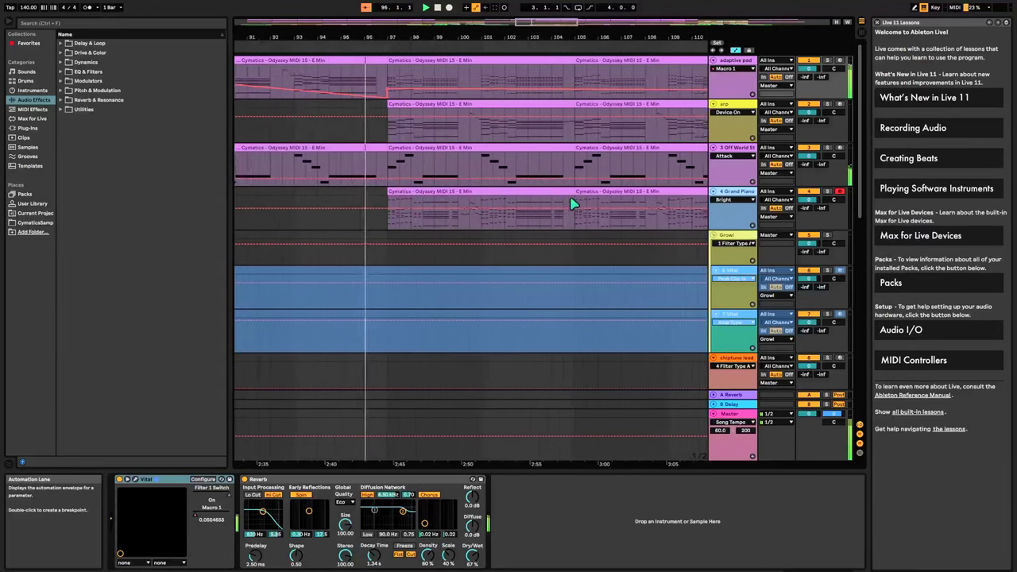
# Show the devices of the Off World track and the Grand Piano track, and view the tracks down to the Drum Rack.
pyautogui.click(747, 150)
pyautogui.click(739, 192)
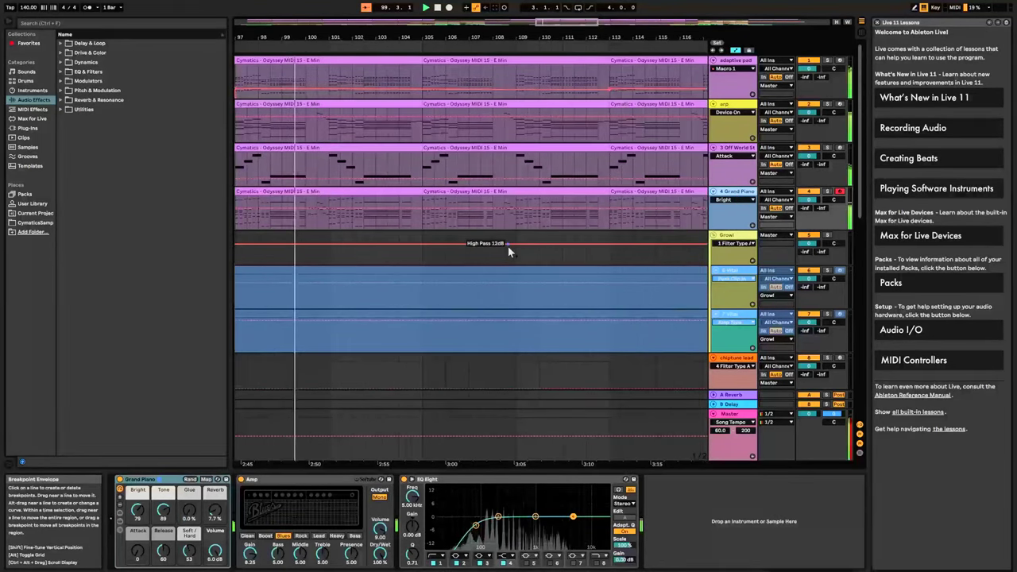
pyautogui.scroll(-3, 509, 251)
pyautogui.scroll(-1, 513, 252)
pyautogui.scroll(3, 513, 253)
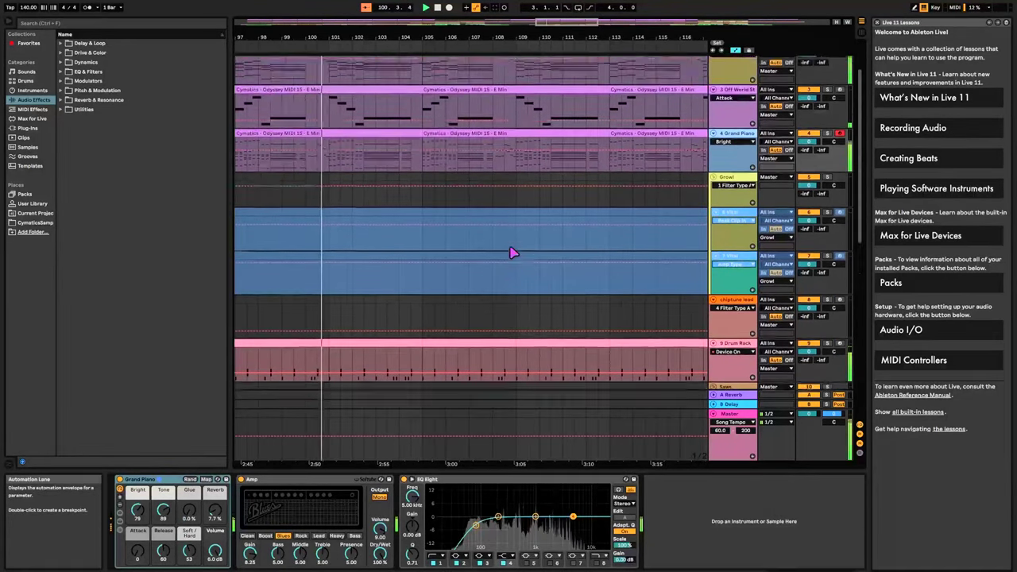
pyautogui.scroll(1, 513, 253)
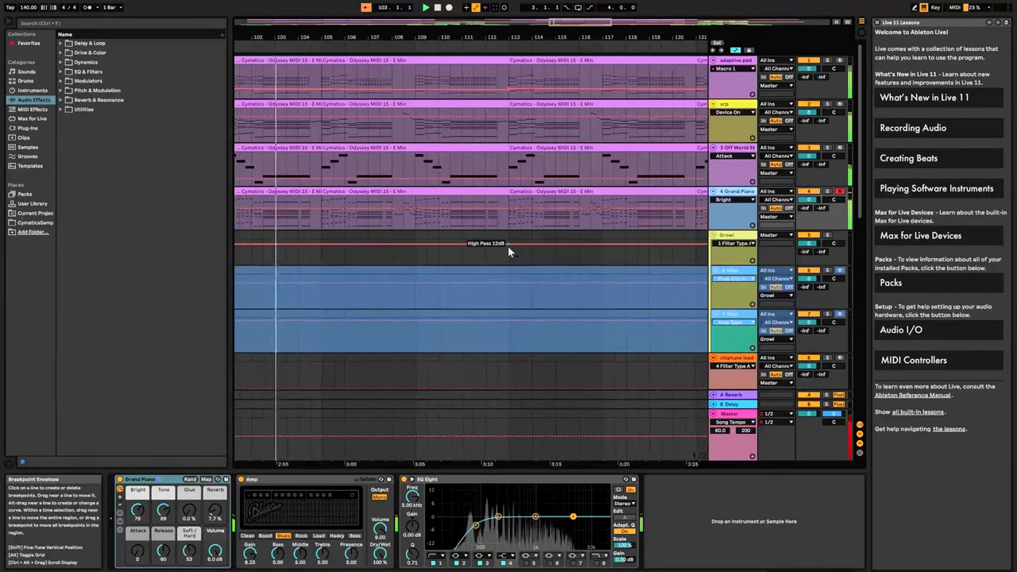
# Review the Drum Rack, Sub, vocal chop and Synth Hits clips and show the Master track's Spectrum analyzer.
pyautogui.scroll(-5, 509, 251)
pyautogui.scroll(-3, 511, 252)
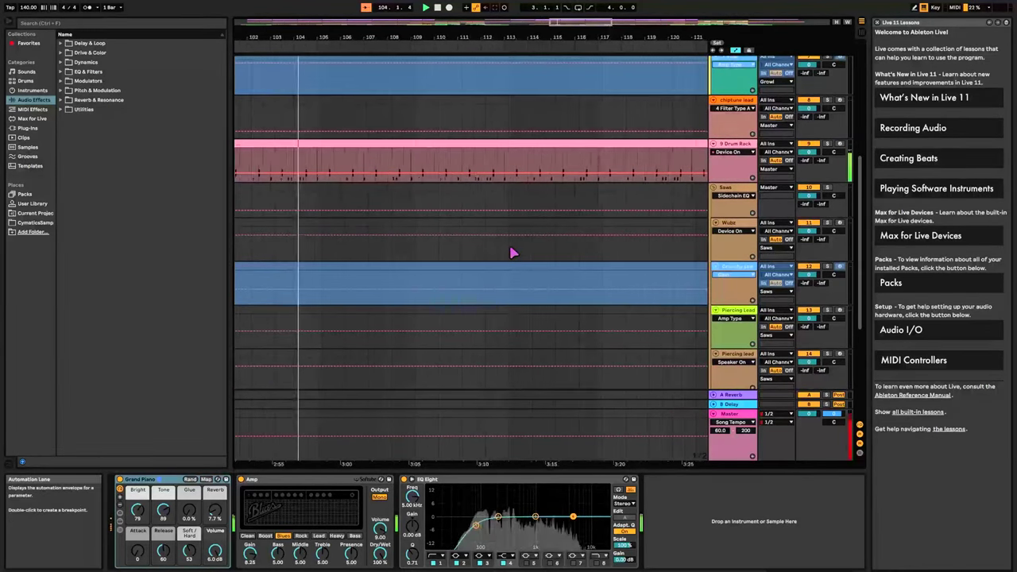
pyautogui.scroll(-6, 513, 253)
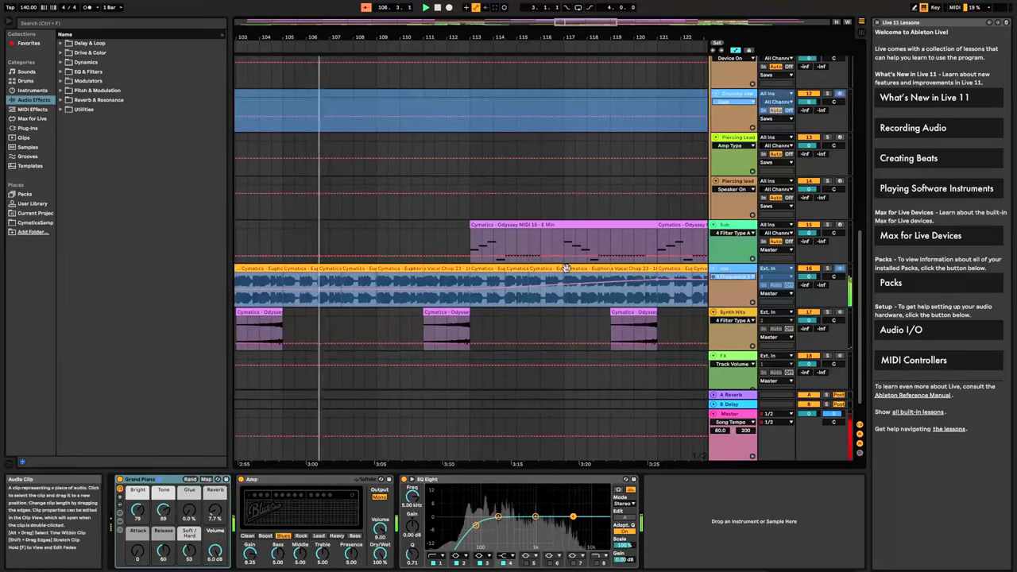
pyautogui.scroll(-1, 565, 269)
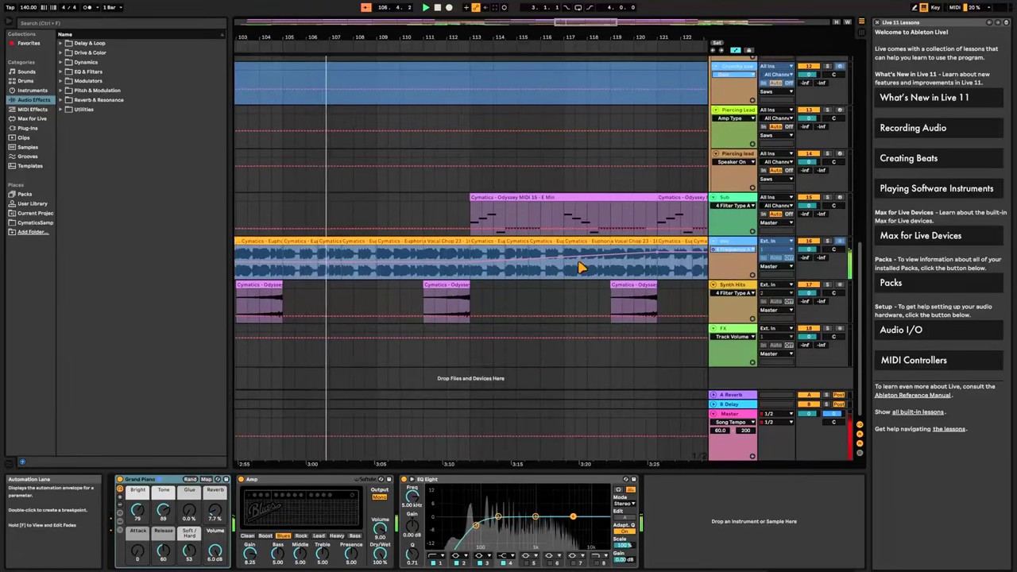
pyautogui.click(743, 416)
pyautogui.hscroll(6, 624, 283)
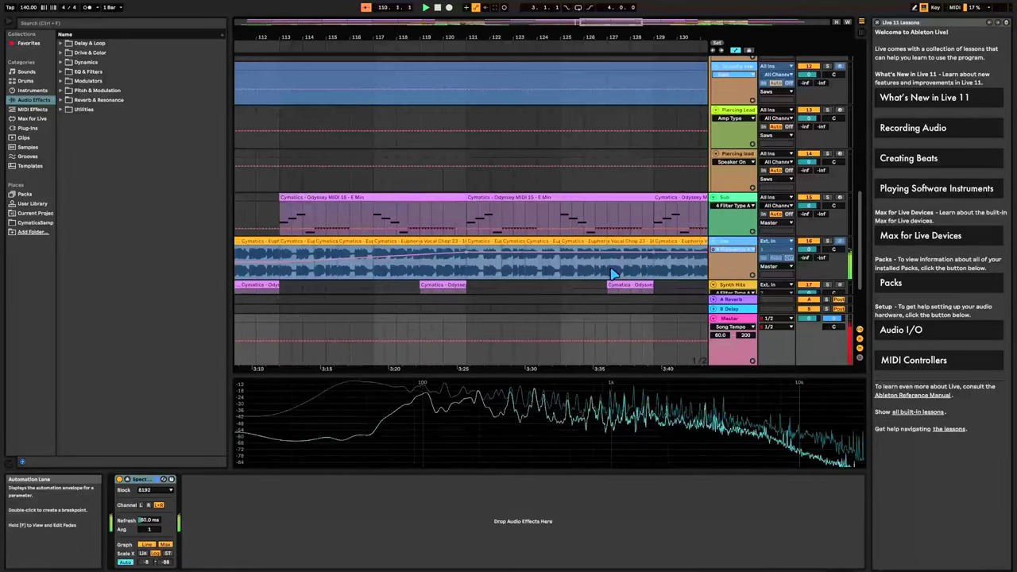
# Examine the clips playing from bar 112 onward across all tracks, including the upcoming chiptune lead part, alongside the master spectrum.
pyautogui.scroll(2, 612, 274)
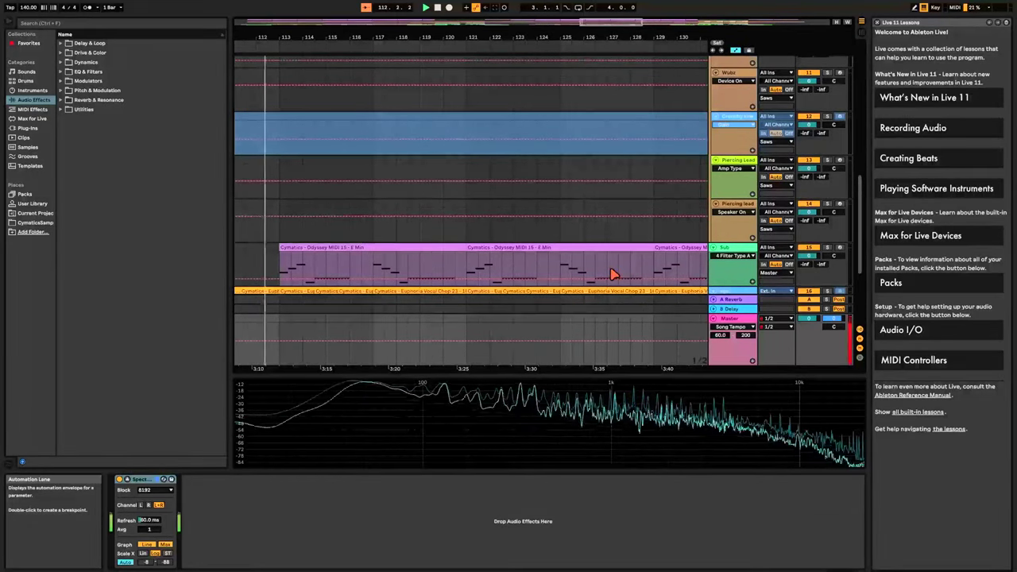
pyautogui.scroll(-6, 612, 274)
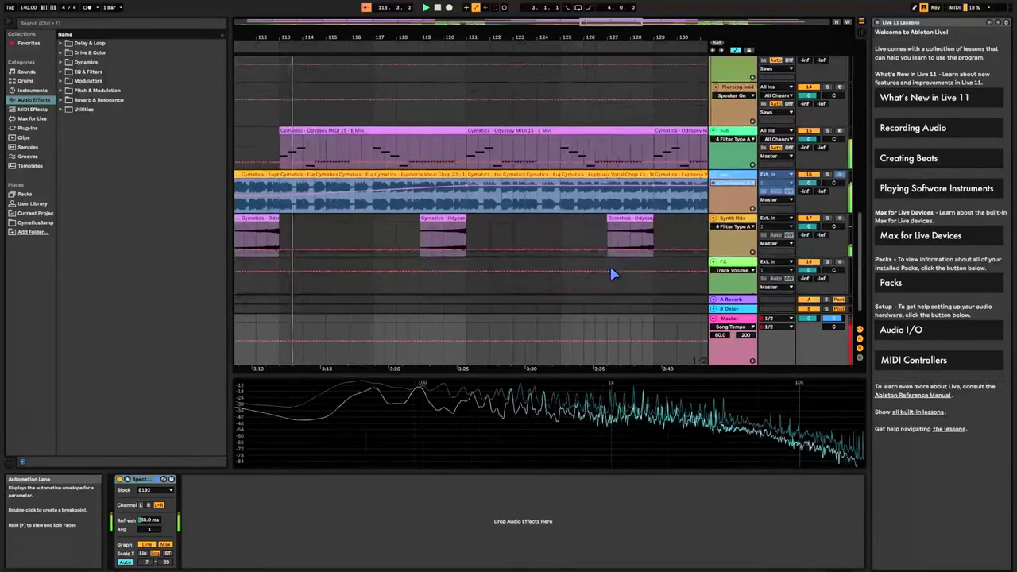
pyautogui.scroll(5, 612, 275)
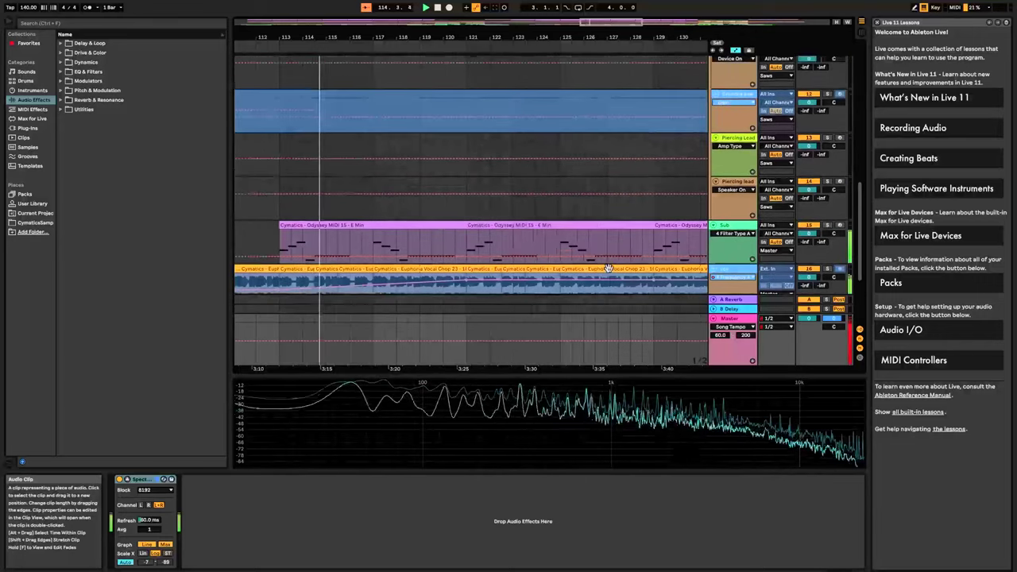
pyautogui.scroll(-1, 609, 268)
pyautogui.scroll(10, 611, 272)
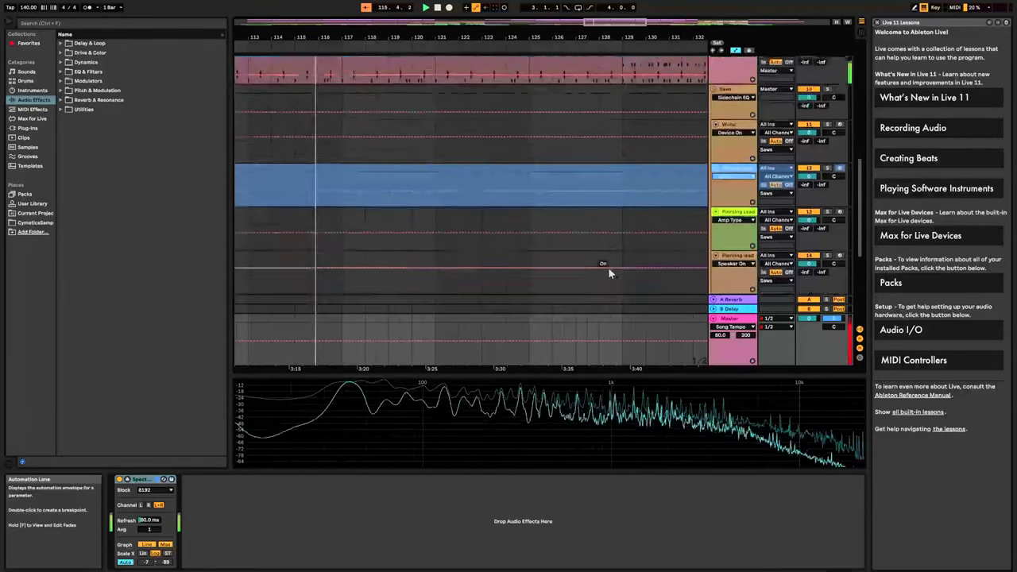
pyautogui.scroll(7, 657, 270)
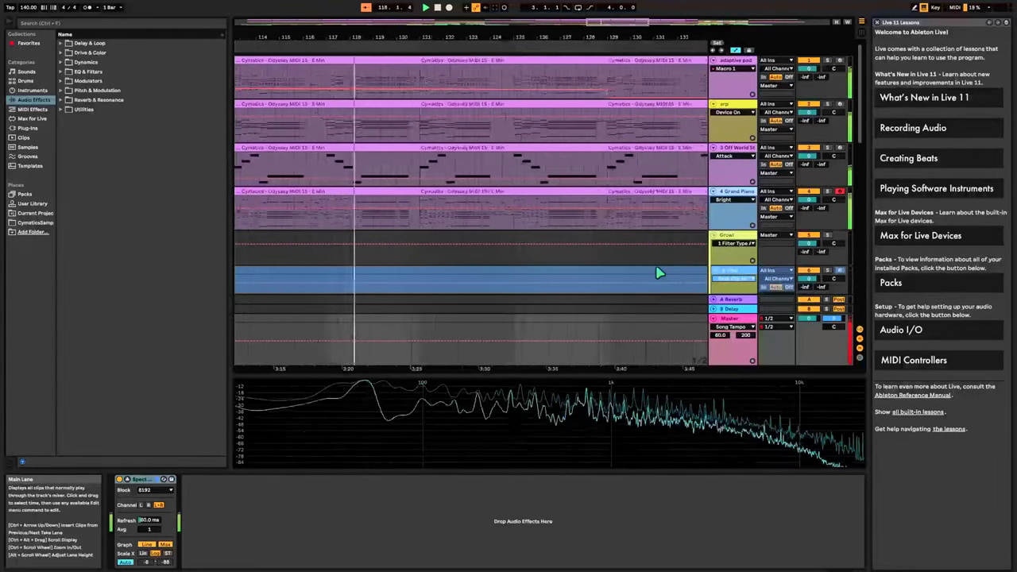
pyautogui.scroll(-3, 657, 270)
pyautogui.scroll(-8, 653, 265)
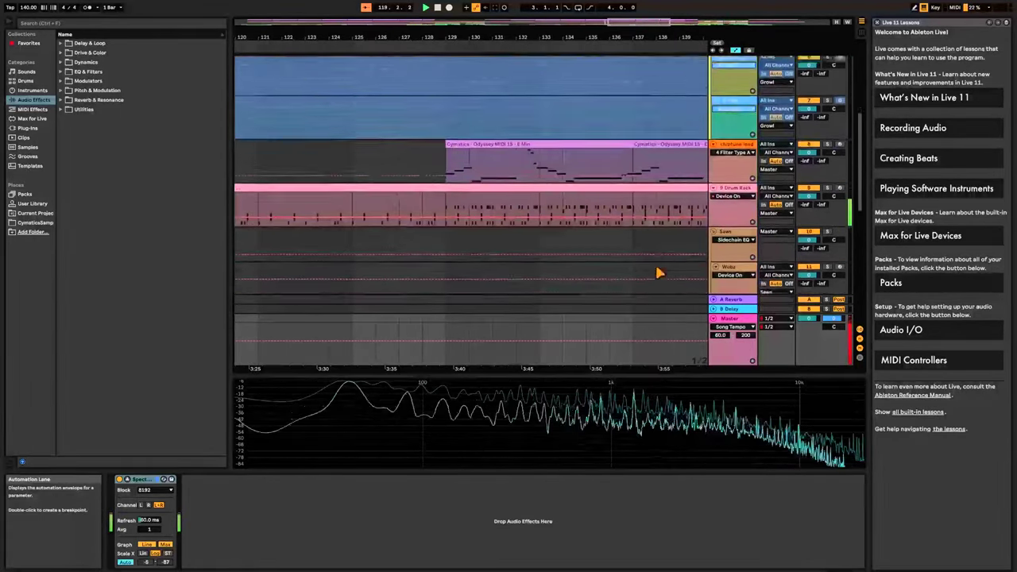
pyautogui.scroll(-3, 658, 274)
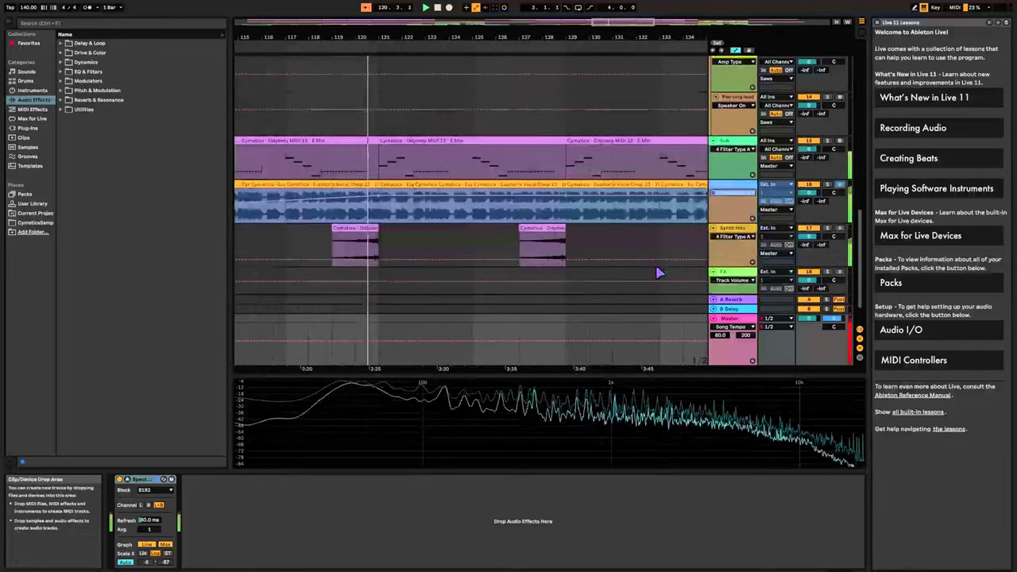
pyautogui.scroll(6, 656, 272)
pyautogui.scroll(5, 654, 270)
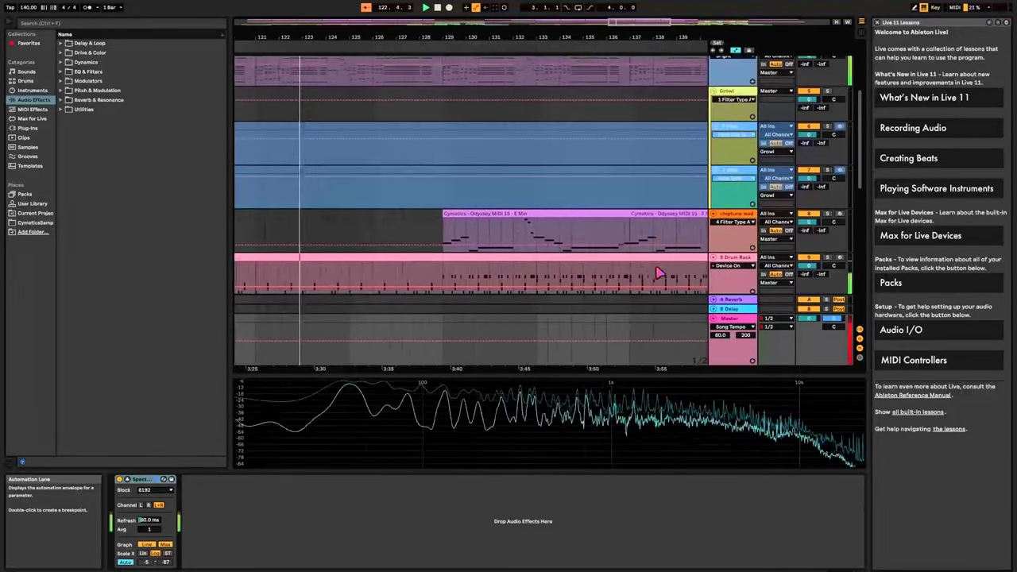
# Inspect the Vital synth on the chiptune lead track, viewing its Chiptune Pluck Lead patch, and close the plug-in window.
pyautogui.scroll(2, 658, 274)
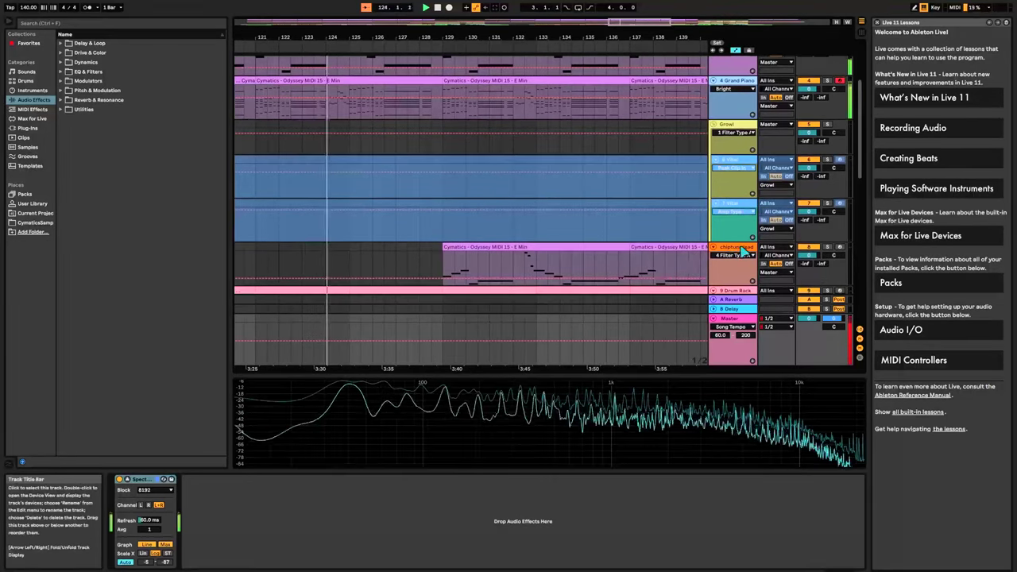
pyautogui.click(743, 251)
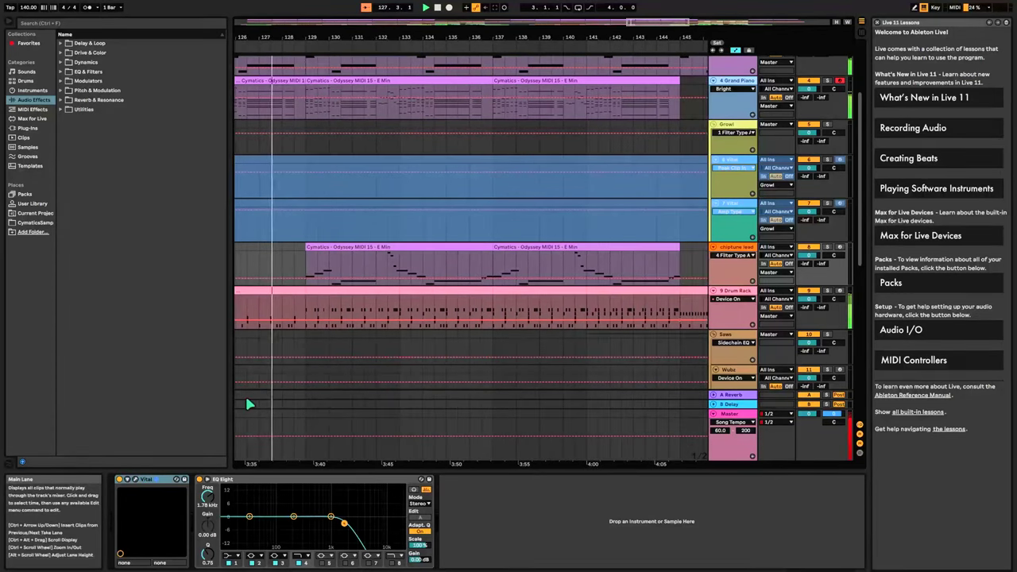
pyautogui.click(136, 481)
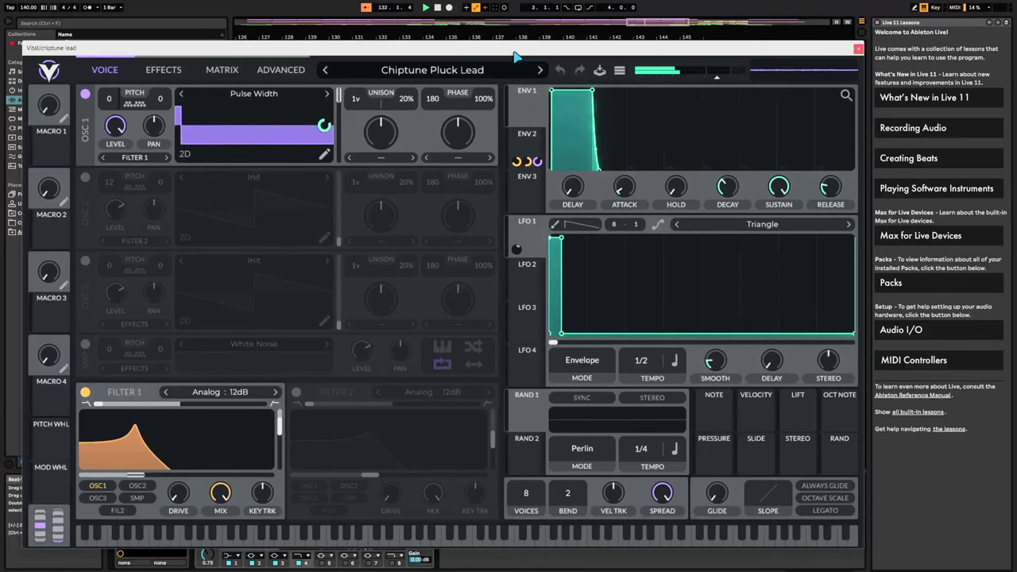
pyautogui.moveTo(515, 58); pyautogui.dragTo(465, 51)
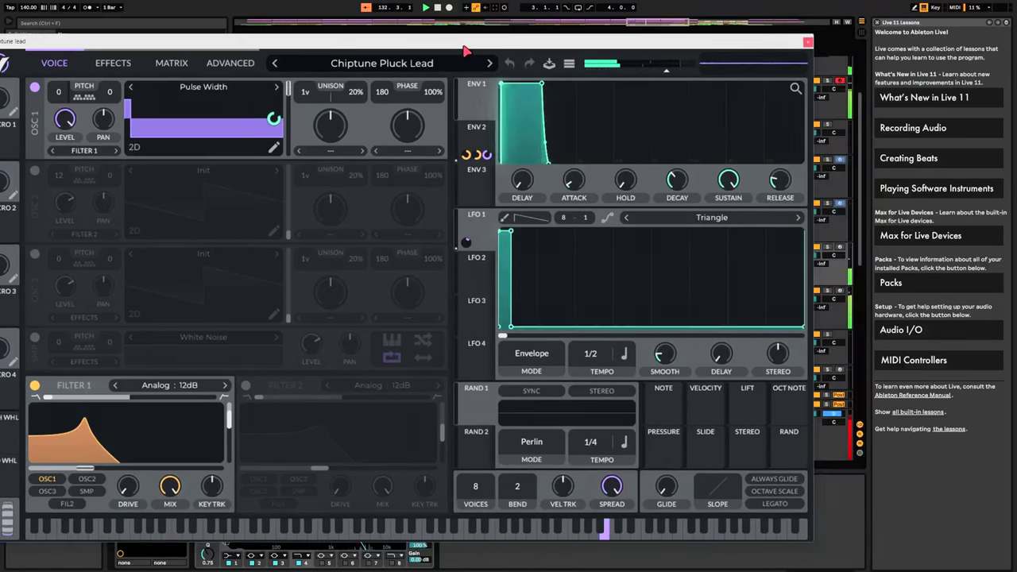
pyautogui.click(807, 43)
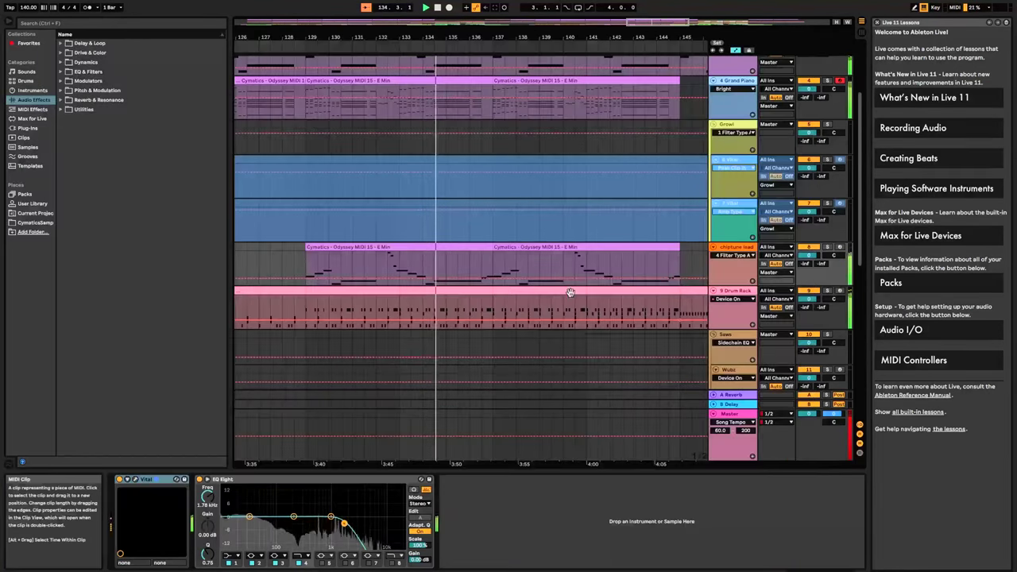
# Review the upcoming Wubz, Piercing Lead and Growl clips and show the devices of the first Vital track in the Growl group.
pyautogui.scroll(-5, 571, 292)
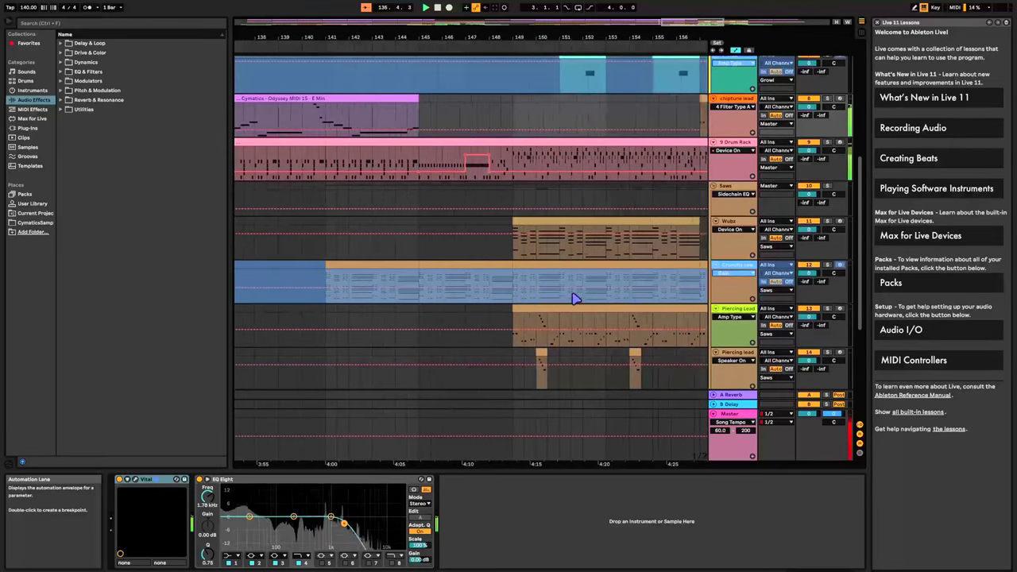
pyautogui.scroll(5, 576, 298)
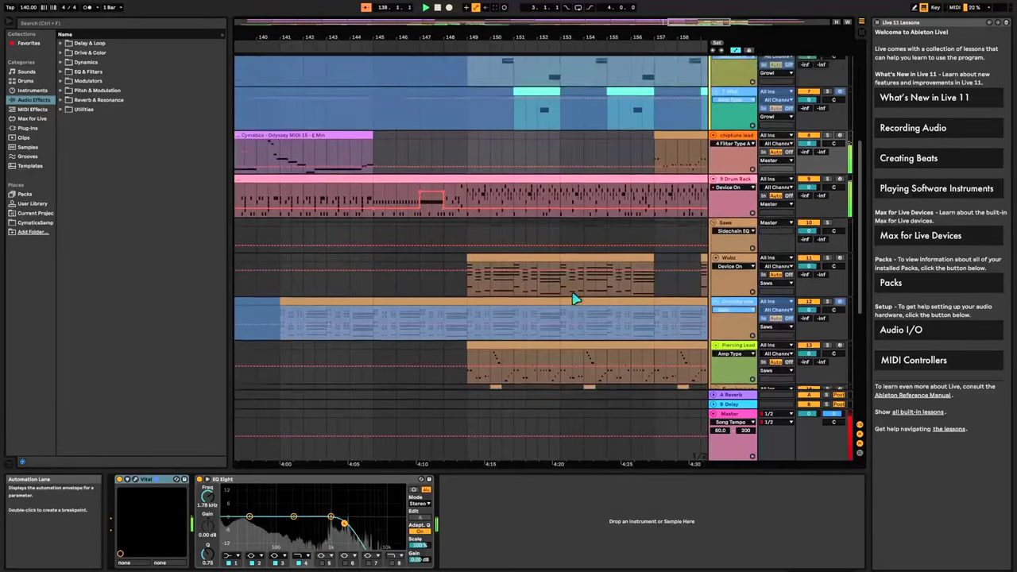
pyautogui.scroll(1, 572, 296)
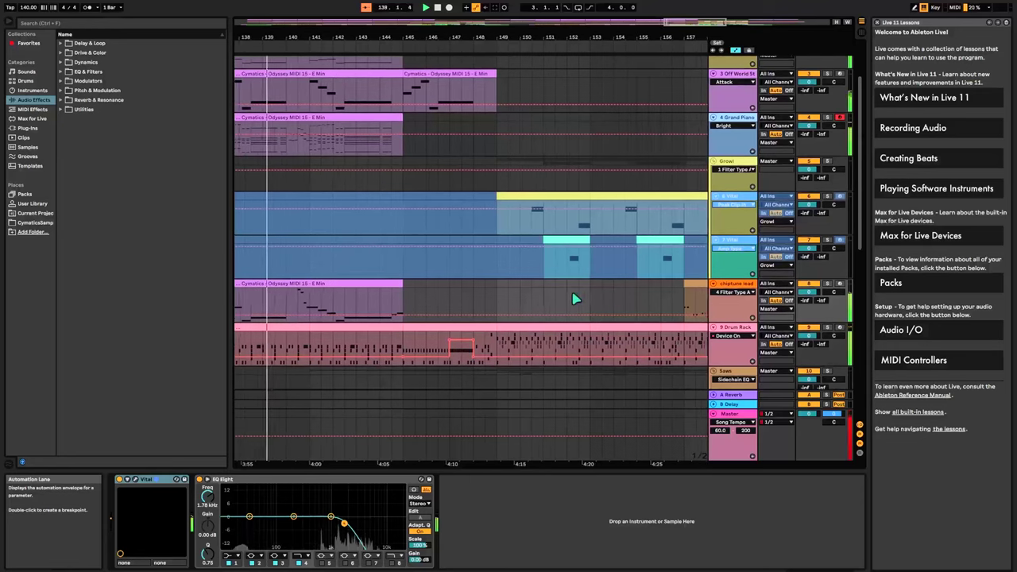
pyautogui.moveTo(723, 197); pyautogui.dragTo(344, 361)
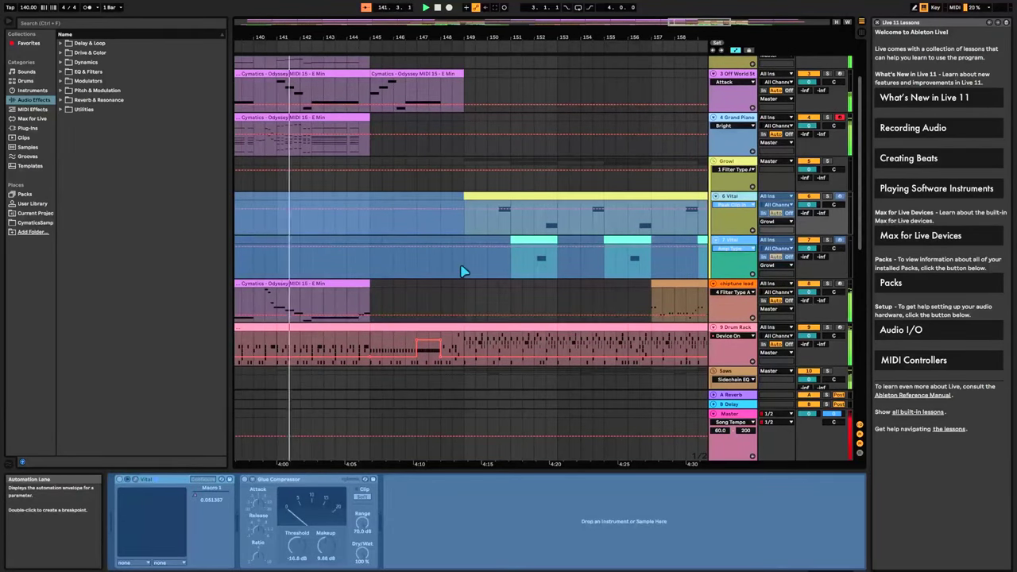
# Examine the clips of the section starting at bar 149 across all tracks, from the Growl group down to the FX track.
pyautogui.moveTo(465, 272); pyautogui.dragTo(549, 256)
pyautogui.scroll(2, 458, 265)
pyautogui.scroll(-6, 545, 255)
pyautogui.scroll(2, 454, 359)
pyautogui.moveTo(454, 360); pyautogui.dragTo(454, 359)
pyautogui.scroll(-3, 454, 360)
pyautogui.scroll(1, 454, 359)
pyautogui.scroll(2, 454, 359)
pyautogui.scroll(-8, 747, 225)
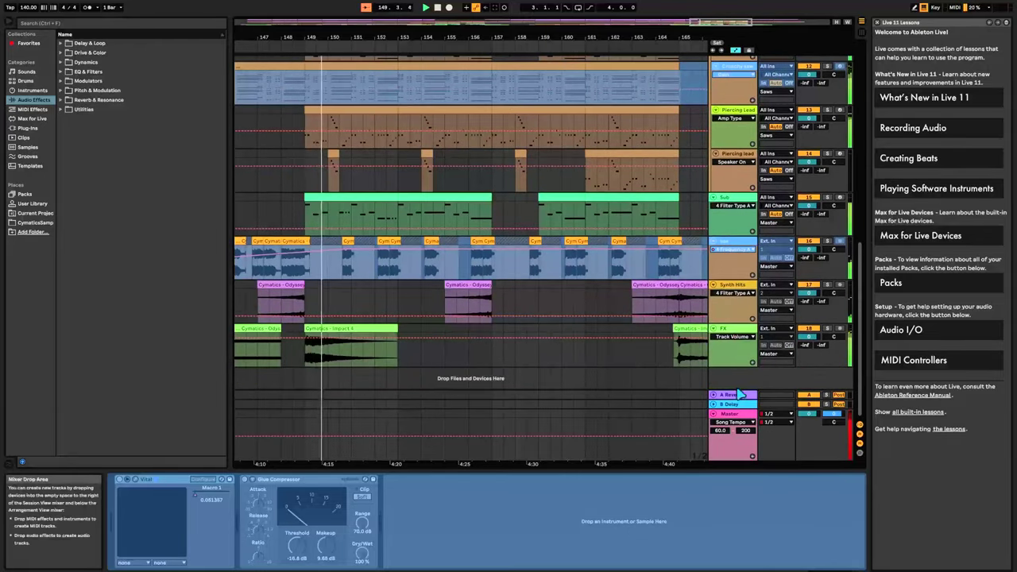
# Show the Master track's Spectrum analyzer and review the playing tracks from the vocal chops up to the Growl group.
pyautogui.click(604, 433)
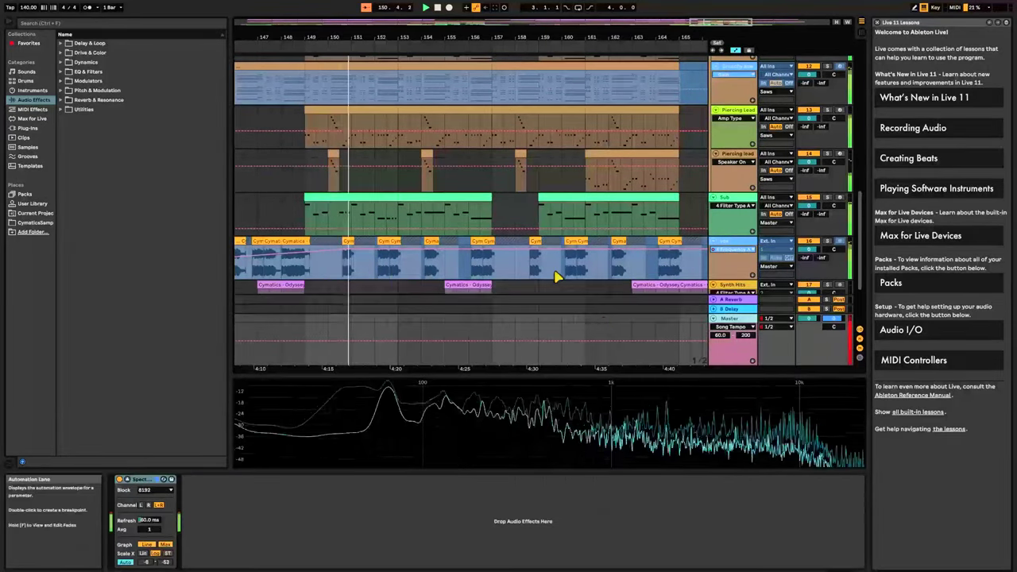
pyautogui.scroll(5, 556, 278)
pyautogui.scroll(4, 556, 278)
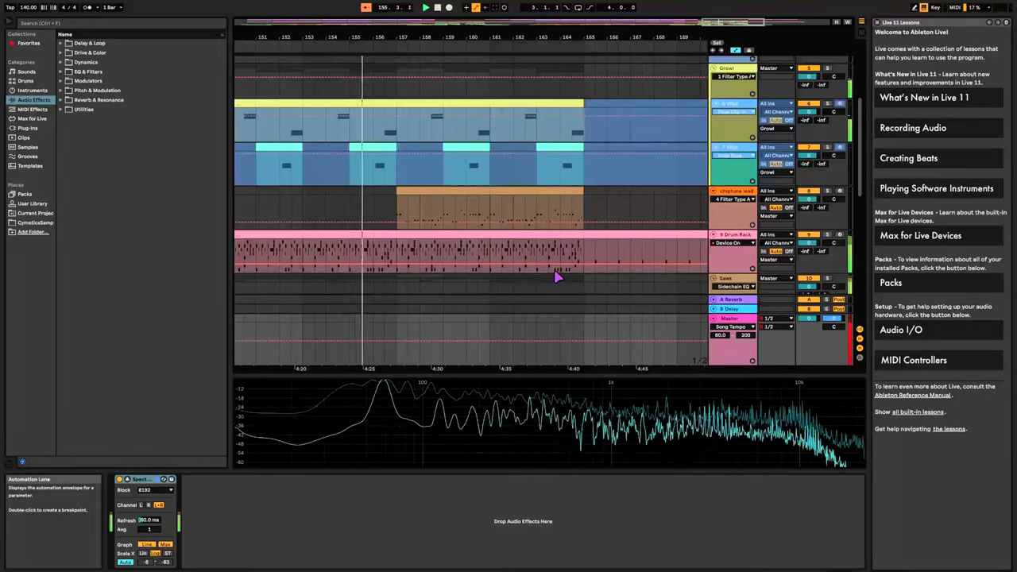
# Show the first Growl Vital track's devices and Macro 1 automation, and display the second Vital track's devices with the Amp.
pyautogui.click(730, 111)
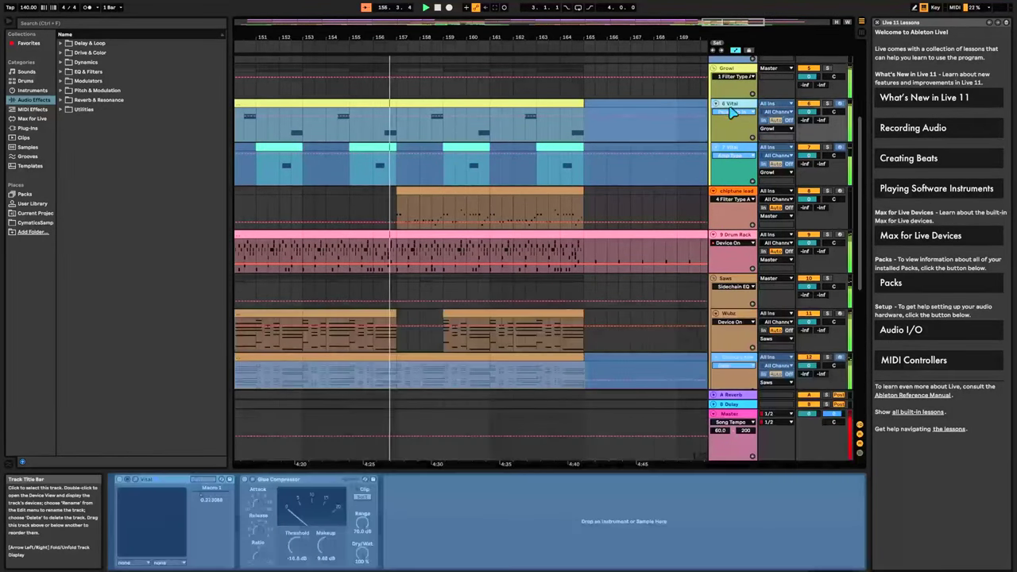
pyautogui.click(732, 112)
pyautogui.click(742, 143)
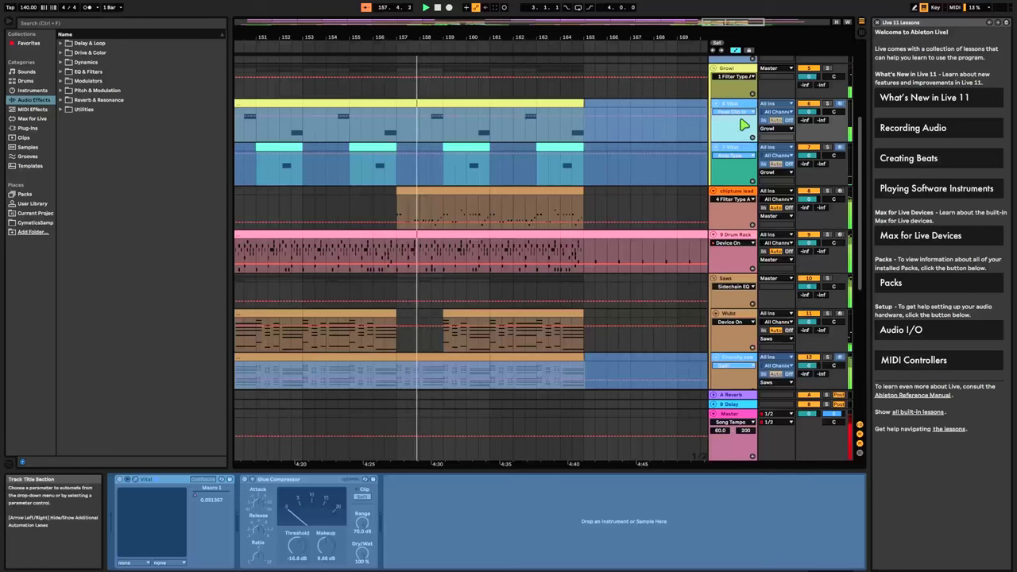
pyautogui.click(735, 111)
pyautogui.click(738, 135)
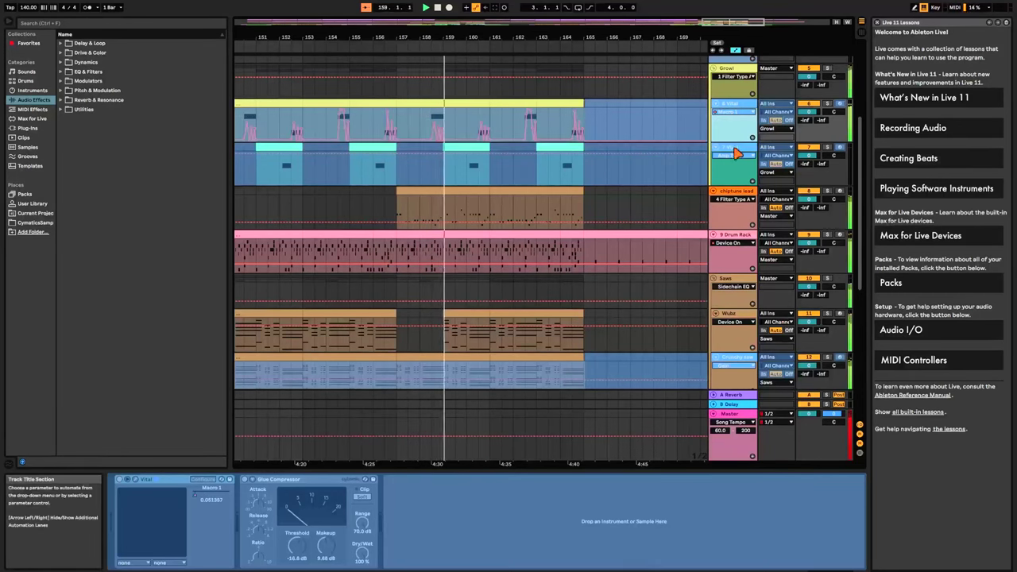
pyautogui.click(736, 154)
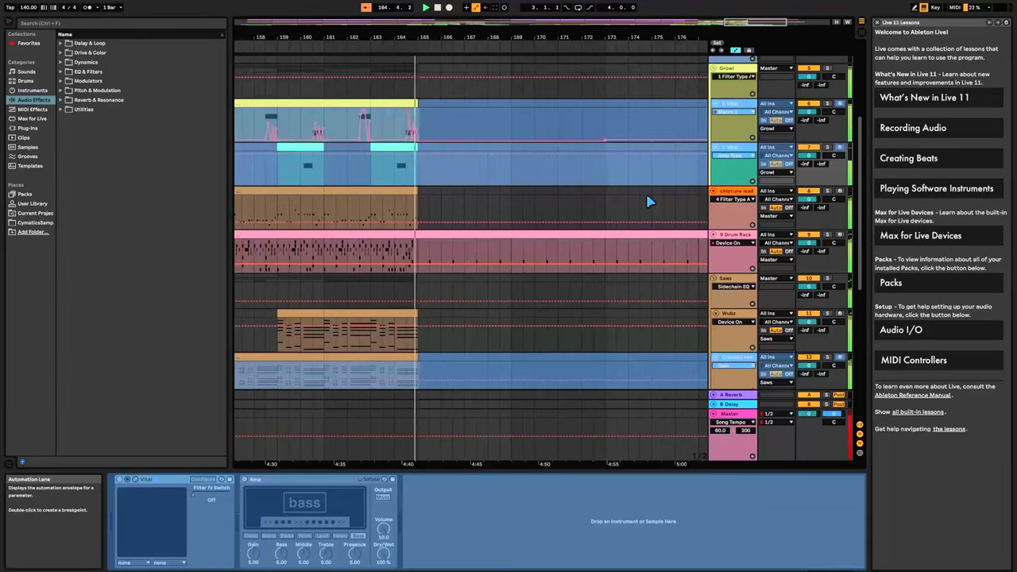
# Review the Synth Hits and Impact 22 clips after bar 165 and bring up the Spectrum analyzer on the Master track.
pyautogui.scroll(-5, 648, 202)
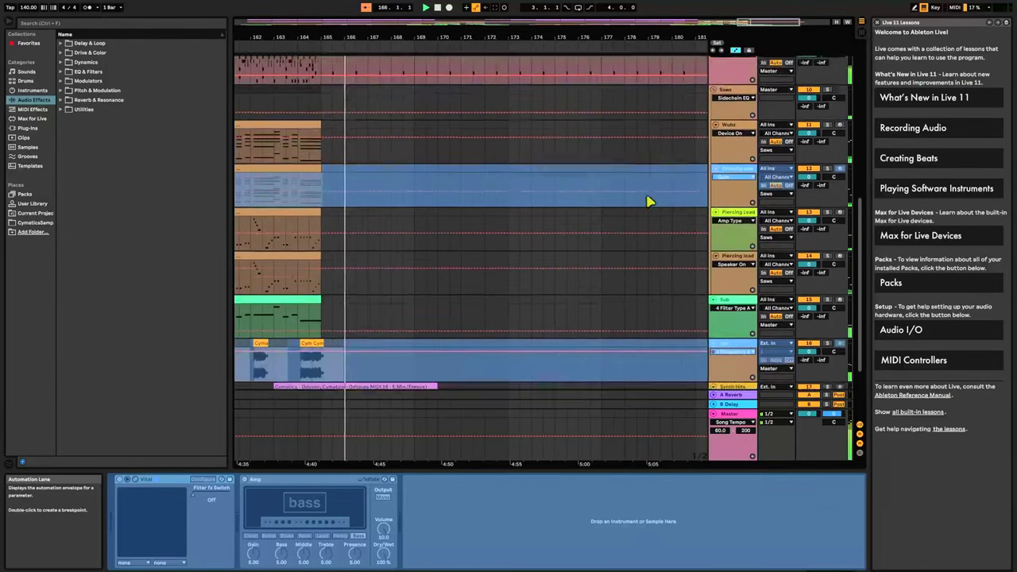
pyautogui.scroll(-1, 648, 202)
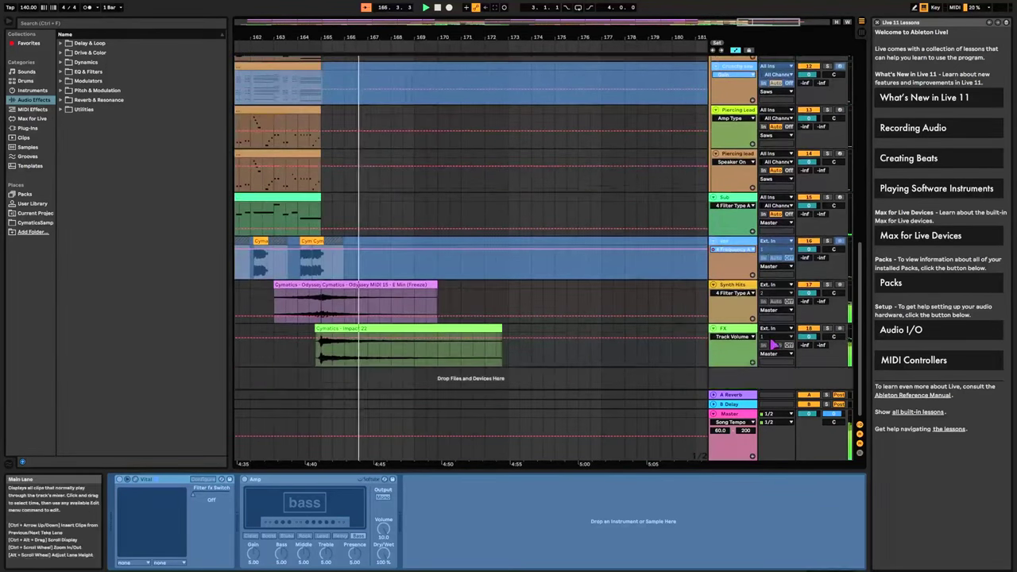
pyautogui.click(746, 419)
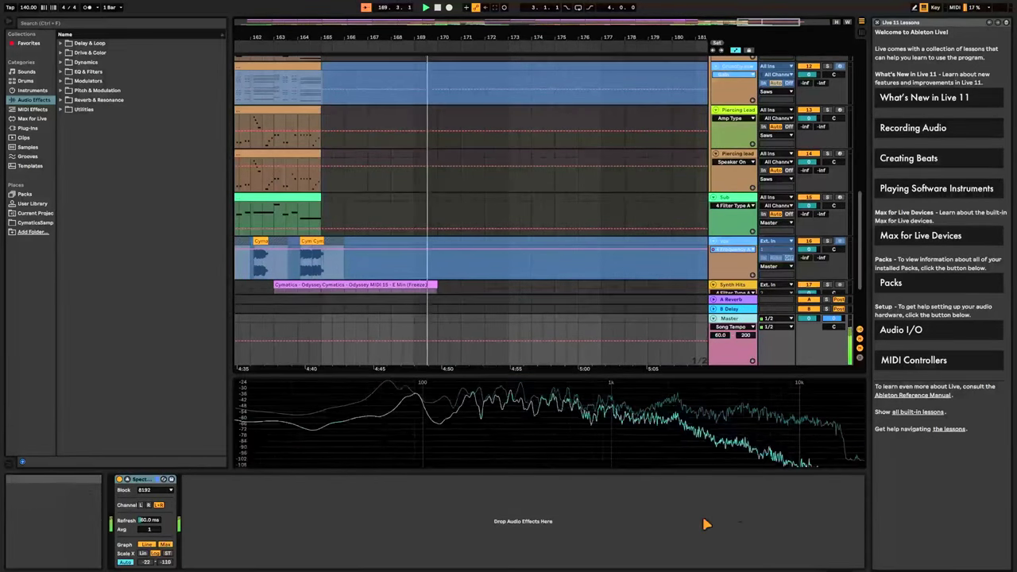
# Review the outro clips from the FX track up to the adaptive pad alongside the master spectrum.
pyautogui.scroll(10, 662, 285)
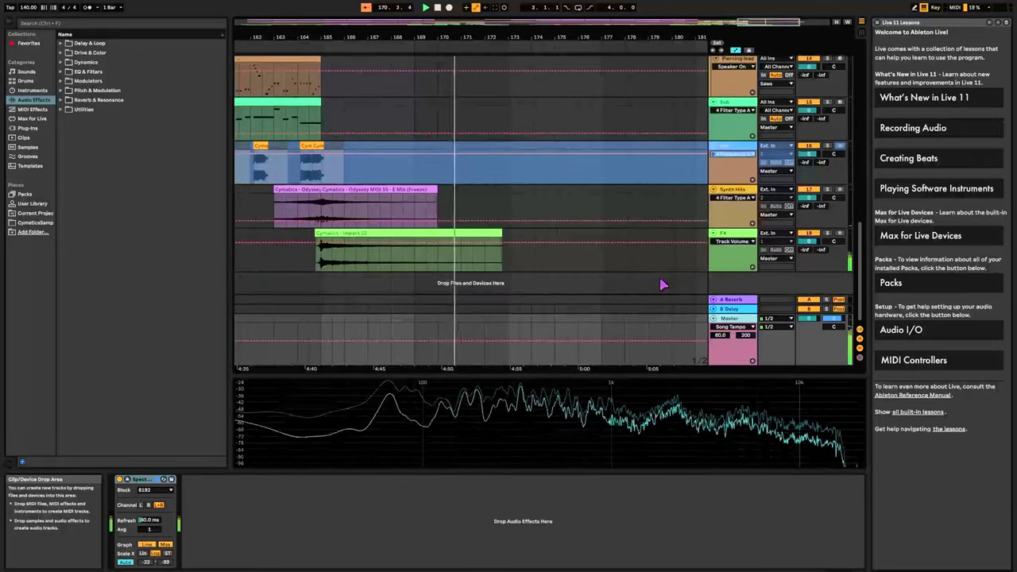
pyautogui.scroll(3, 662, 285)
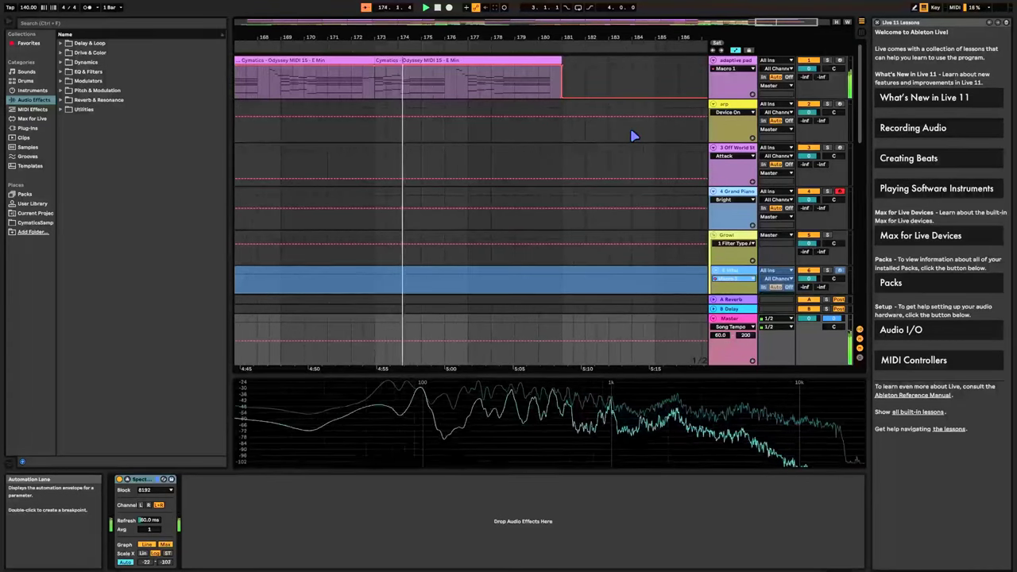
pyautogui.scroll(-3, 633, 135)
pyautogui.scroll(-3, 633, 136)
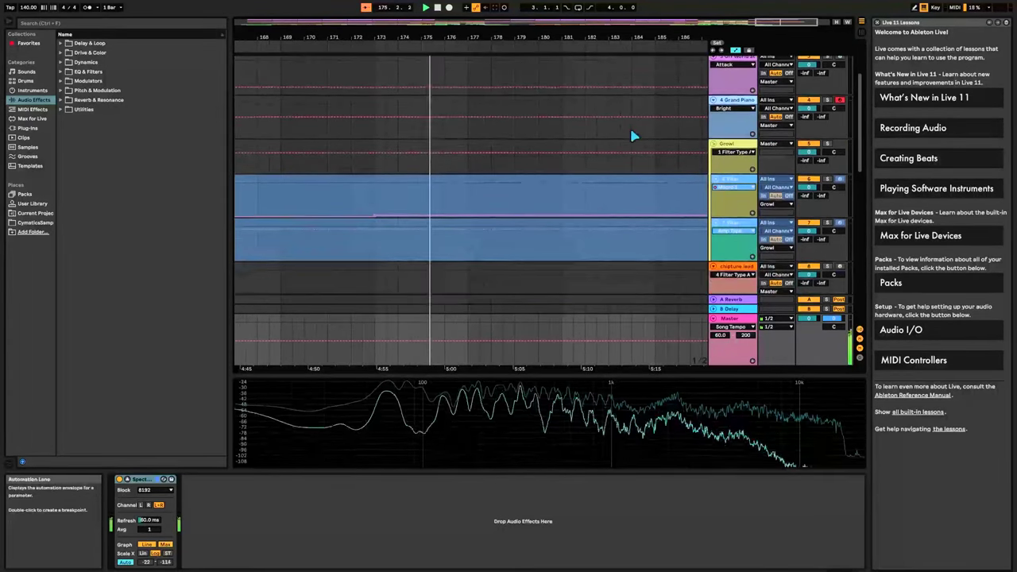
pyautogui.scroll(3, 733, 162)
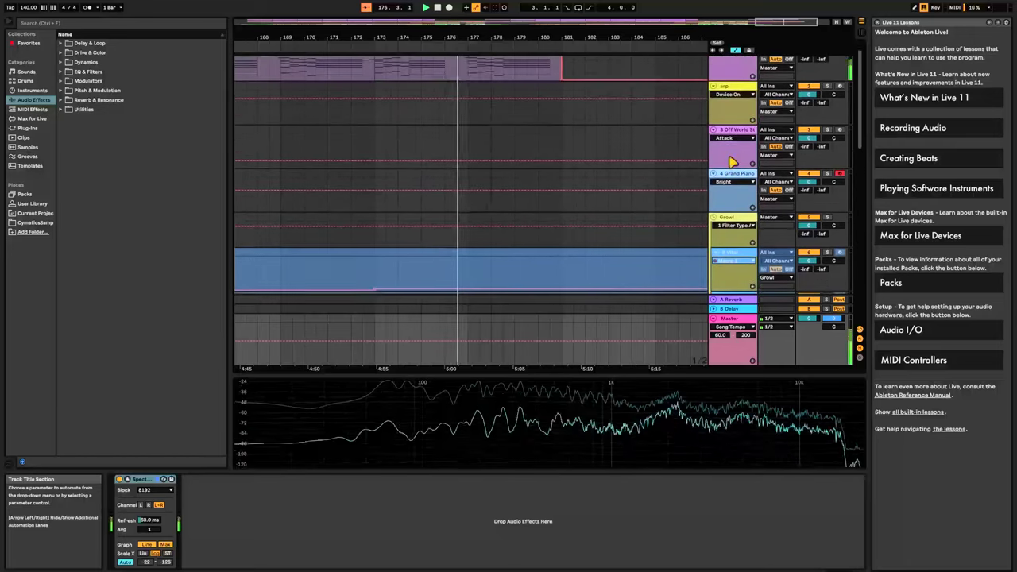
# Show the Drum Rack track's devices, including the percussion sample and Reverb, and view the end of its clip and the tracks below.
pyautogui.scroll(-5, 733, 162)
pyautogui.click(737, 245)
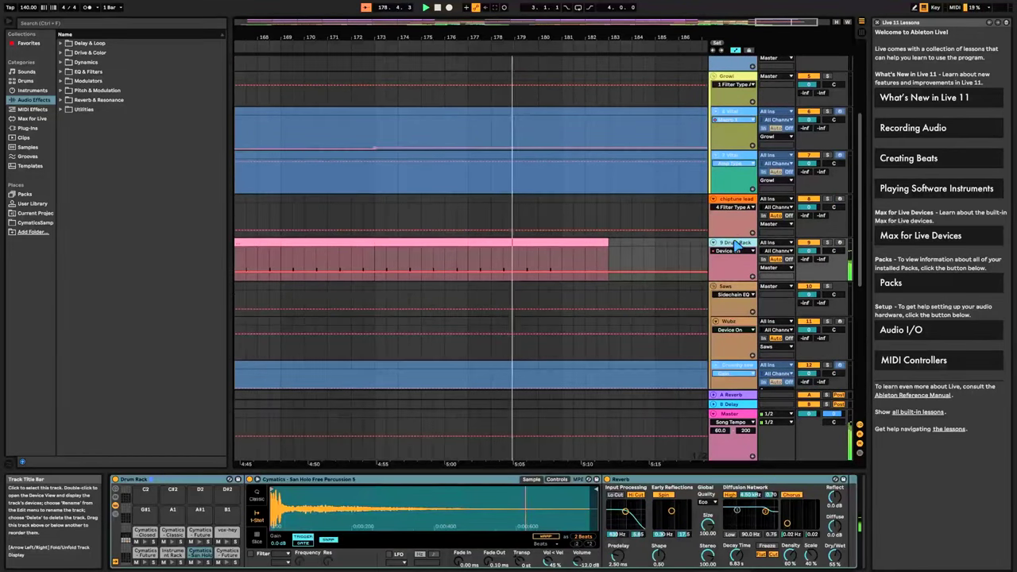
pyautogui.scroll(-2, 654, 294)
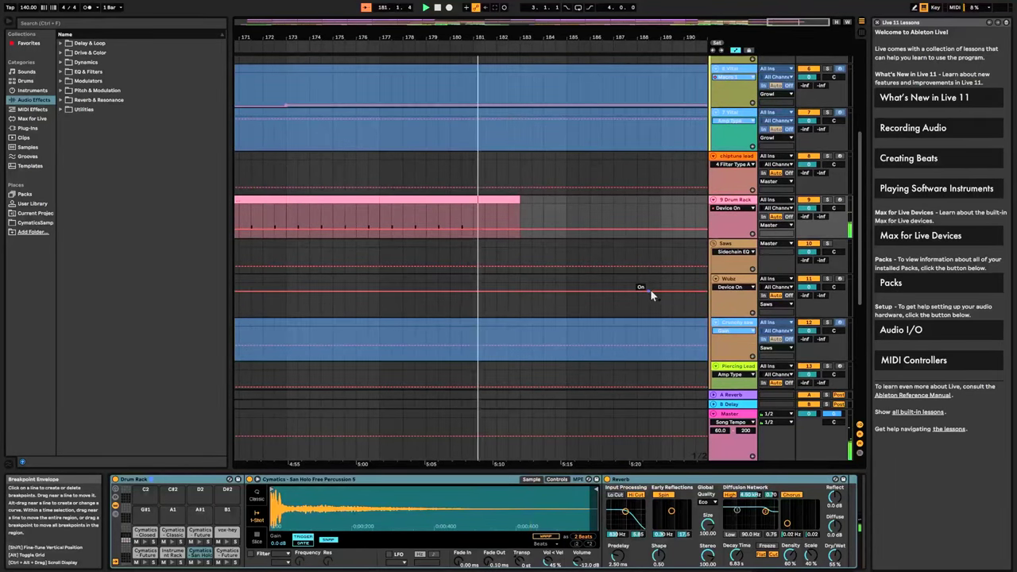
pyautogui.scroll(-1, 650, 291)
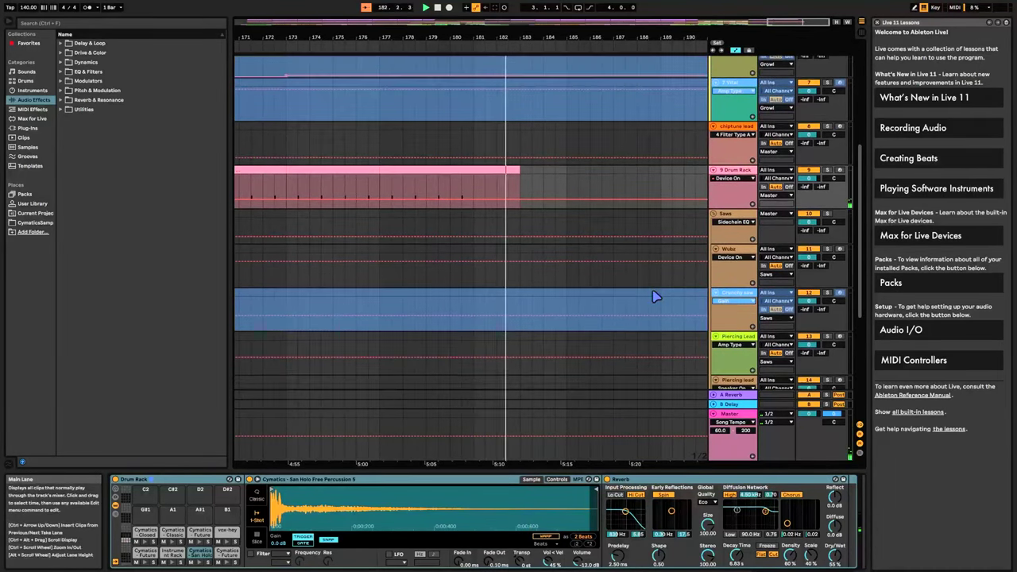